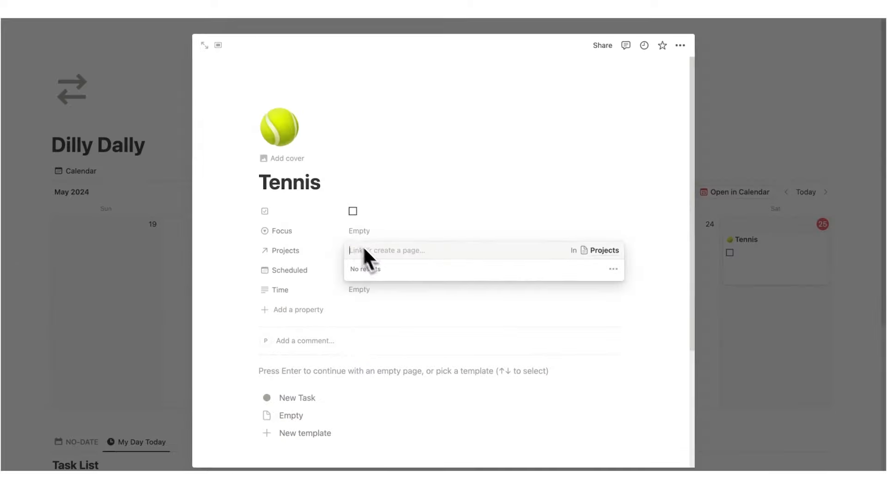
Create a new project named Tennis from the Tennis task's Projects property and link the task to it
type("Tennis")
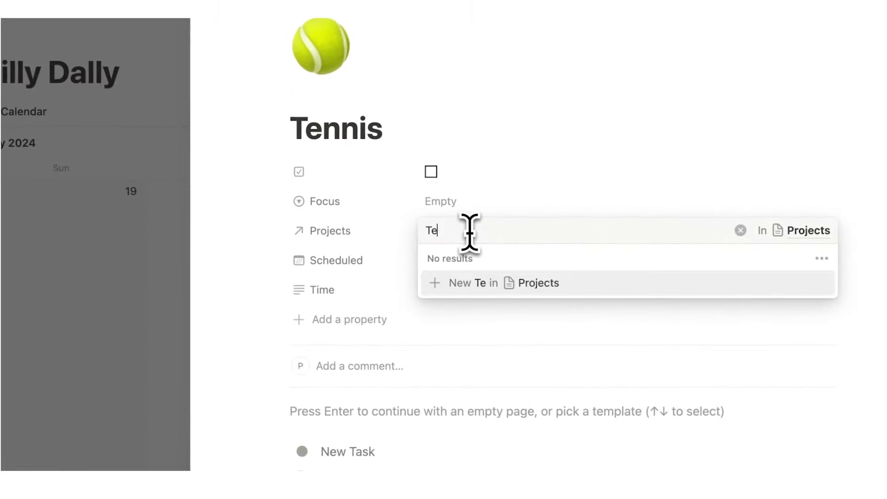
left_click(471, 278)
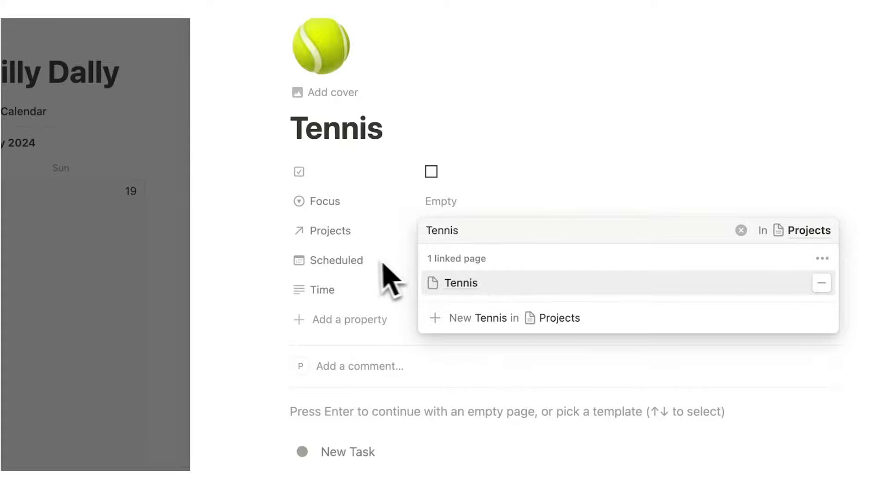
key("Escape")
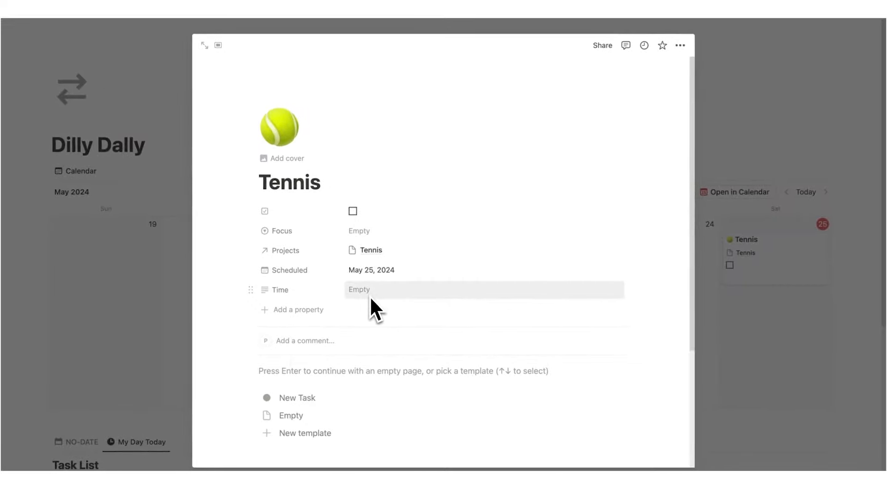
left_click(698, 325)
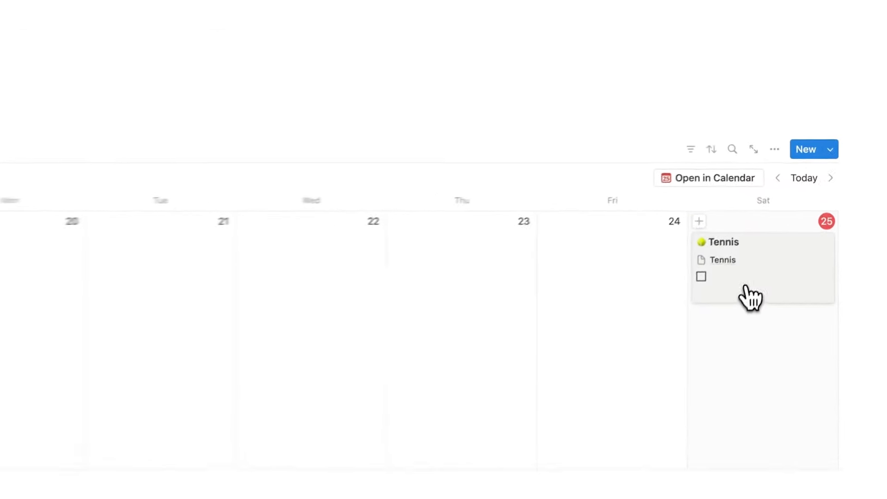
Rename the Tennis task on the 25th to "Tennis Session" and mark it as done in the calendar
left_click(769, 265)
type("Session")
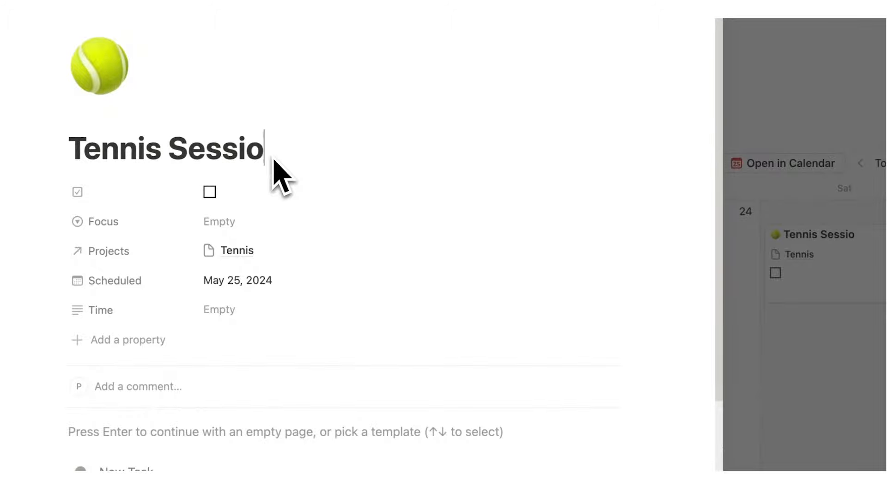
left_click(843, 284)
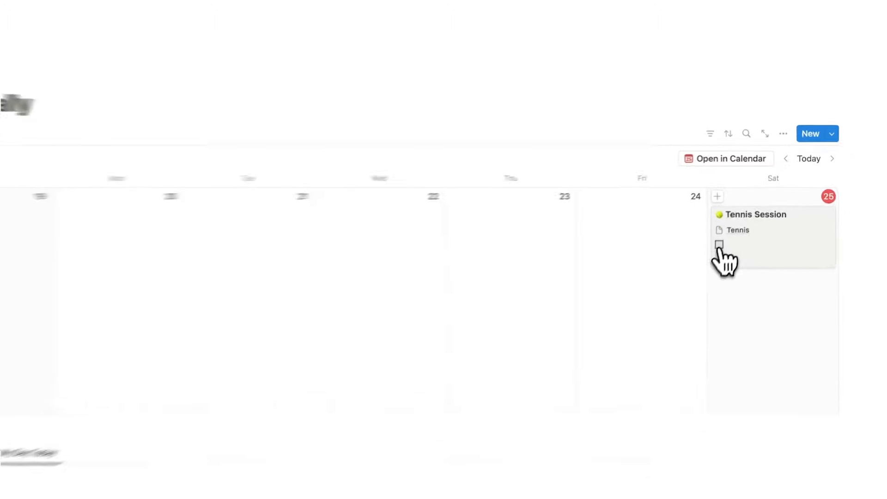
left_click(719, 245)
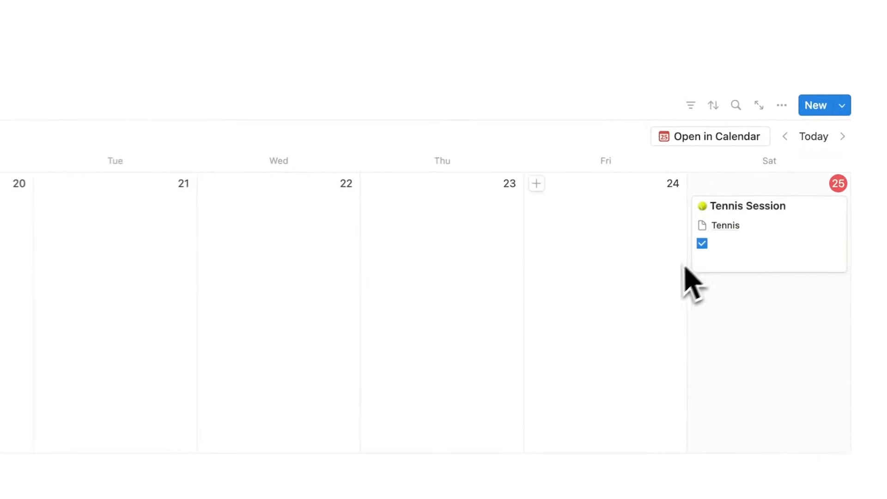
left_click(758, 251)
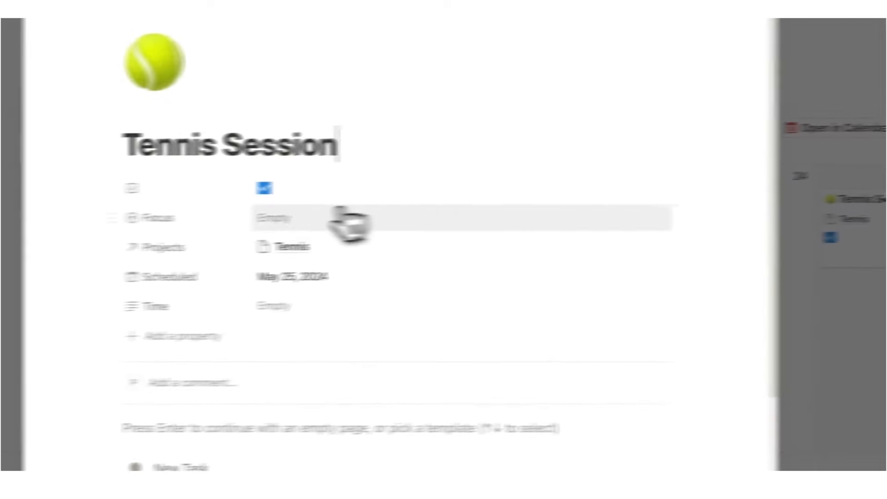
left_click(380, 222)
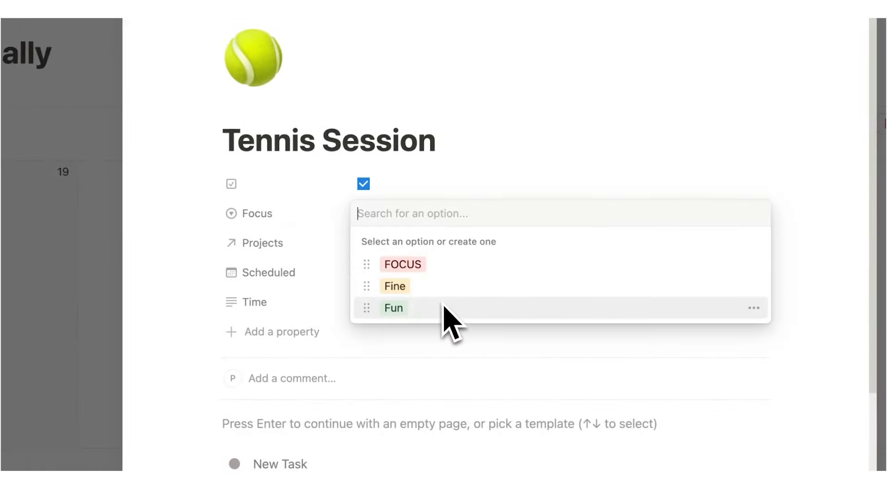
left_click(345, 291)
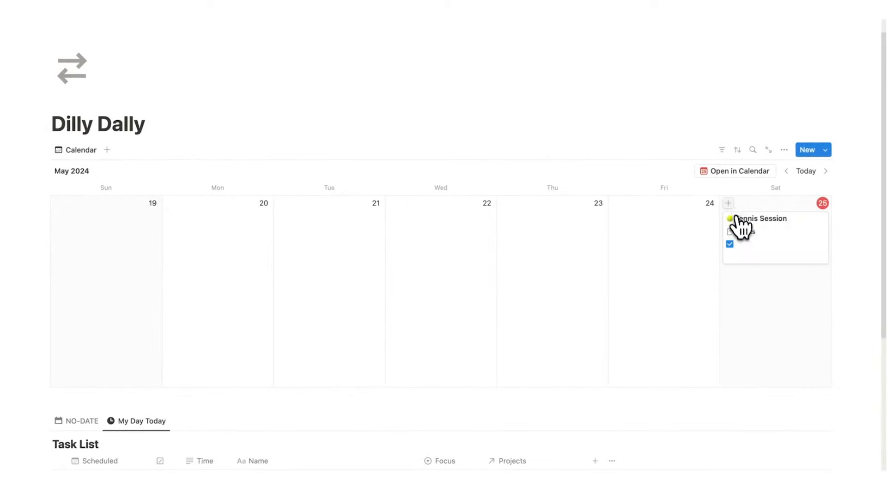
Add a task named "Family Dinner" on May 25, 2024 and set its Focus to Fun
left_click(731, 207)
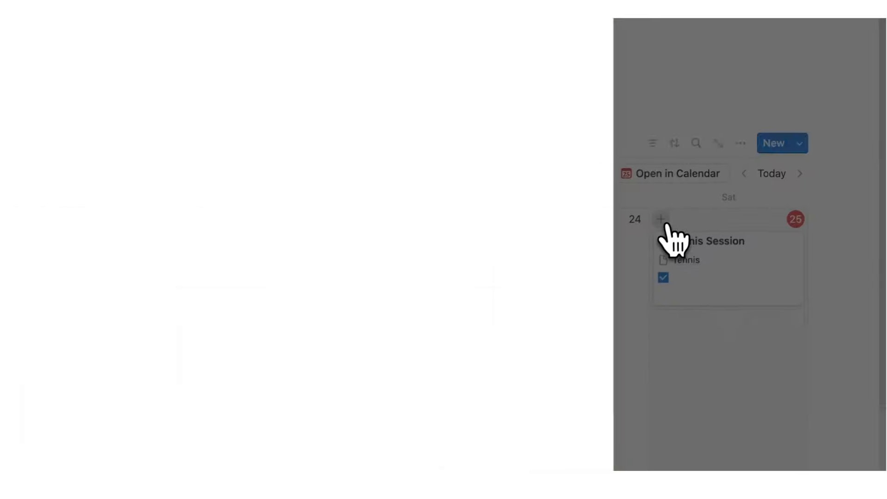
type("Family Dinner")
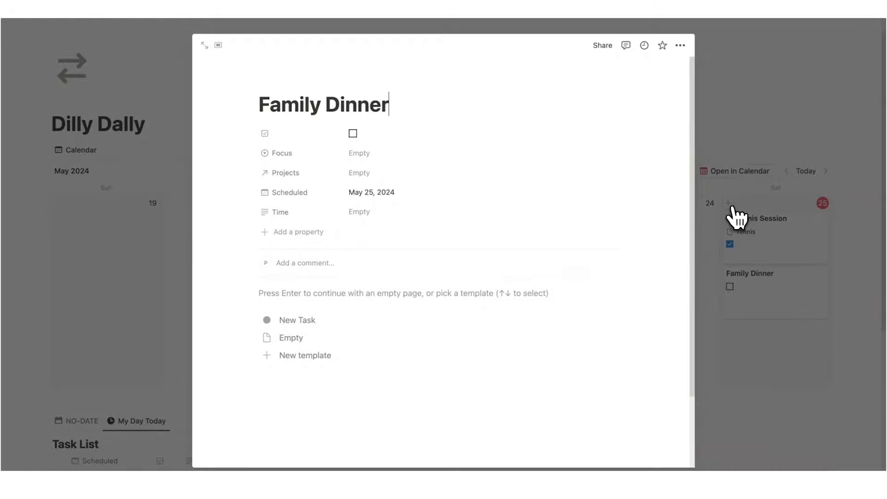
left_click(481, 155)
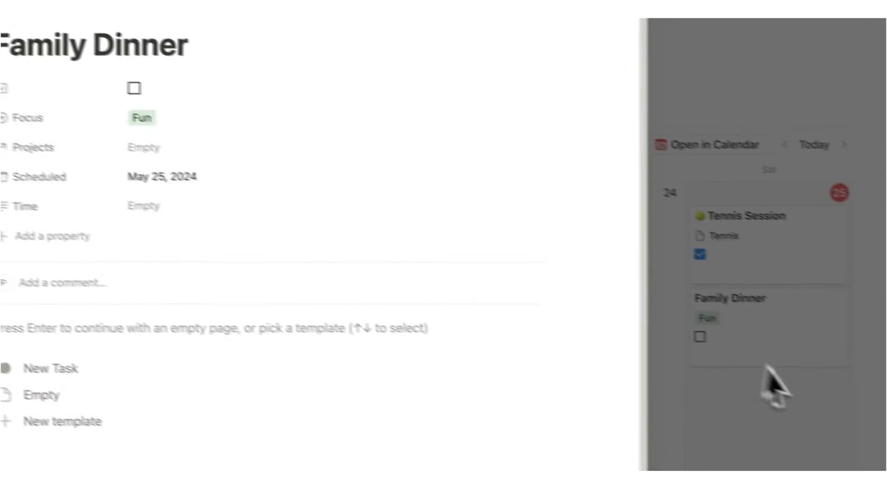
left_click(792, 337)
Name the new May 25 task "Finish Report" and set its Focus to FOCUS
type("port")
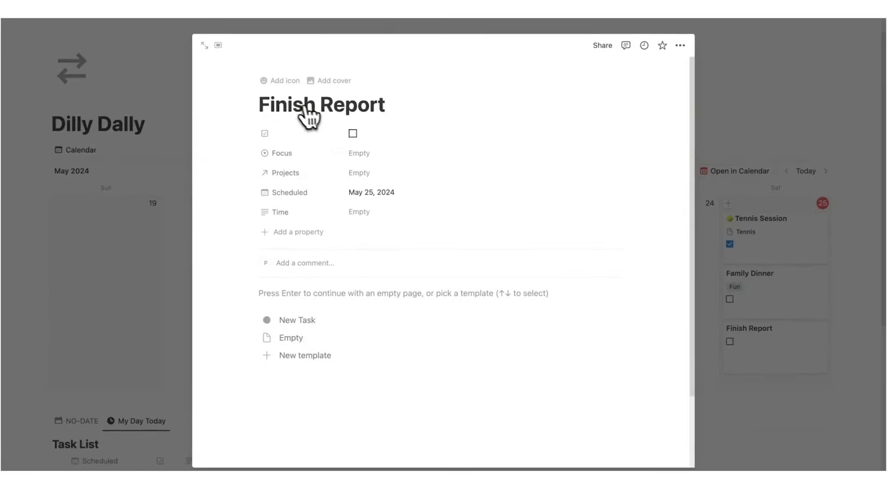
left_click(359, 153)
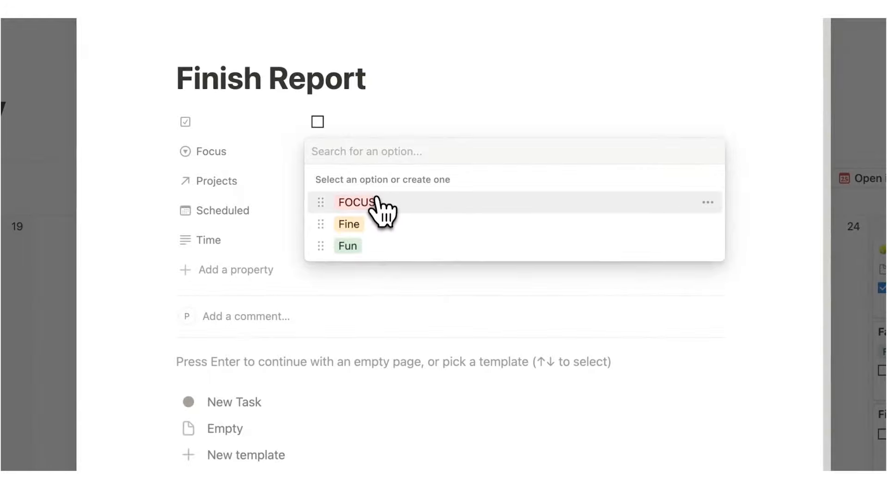
left_click(376, 203)
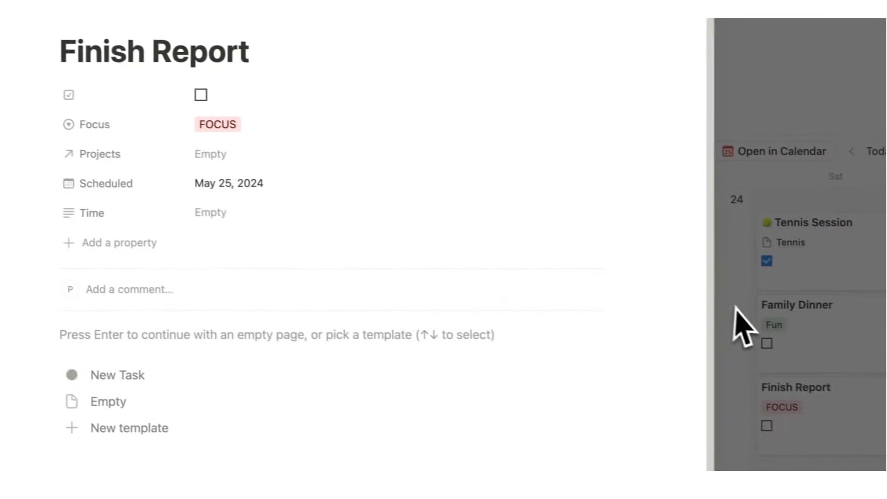
Create a new project named Assignment, link it to the Finish Report task, and return to the calendar
left_click(260, 151)
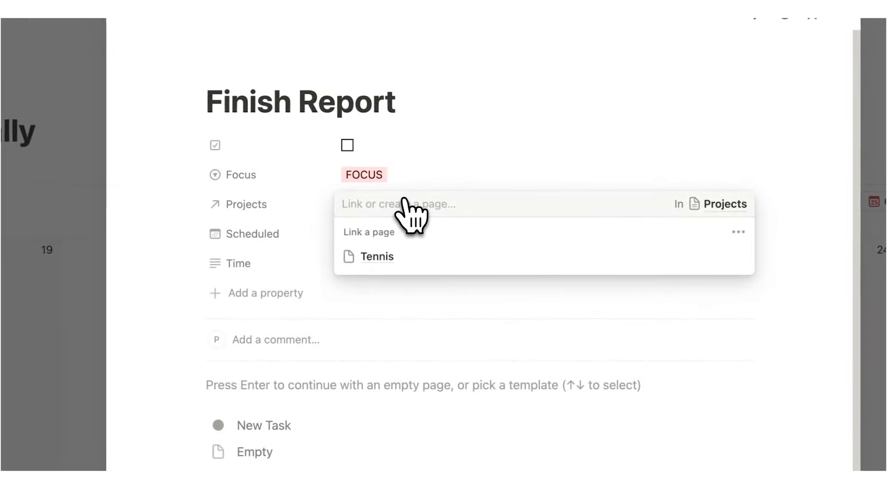
type("Assignment")
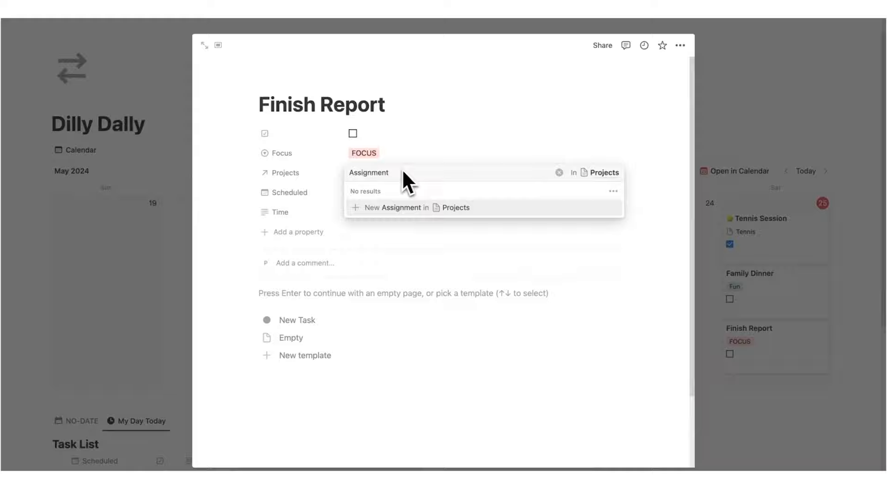
left_click(398, 207)
key("Escape")
key("Escape")
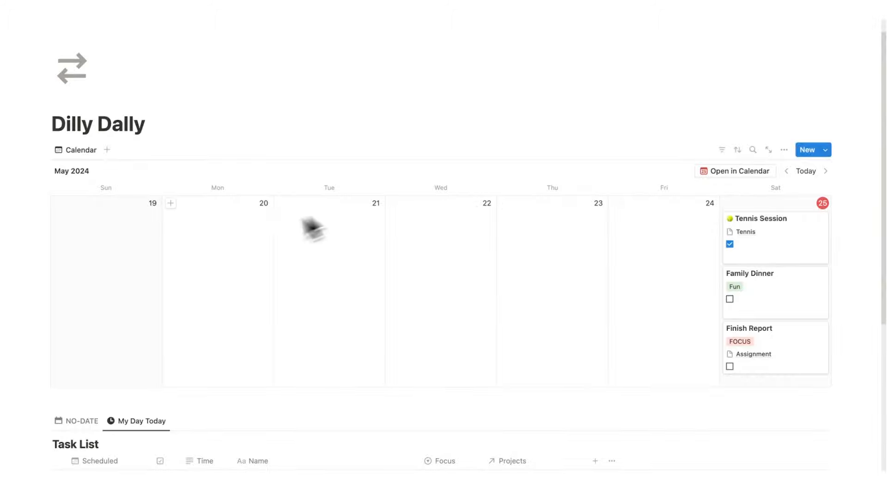
scroll(418, 270, "down", 3)
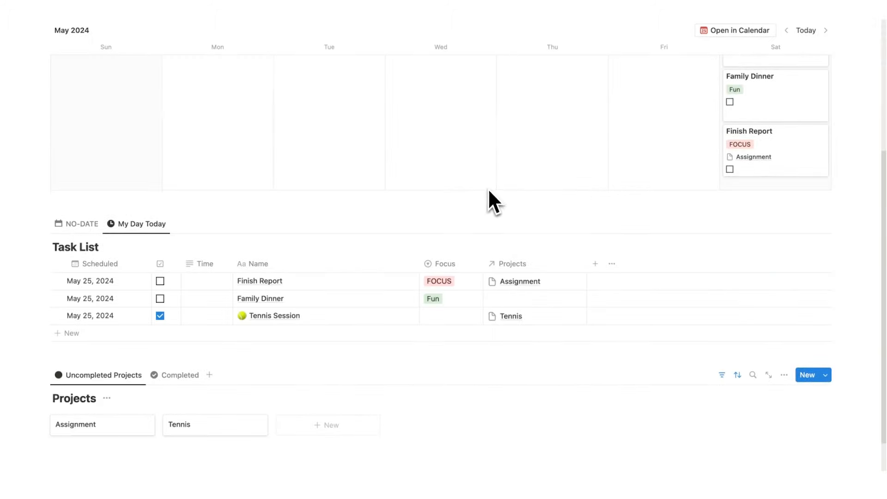
scroll(356, 285, "up", 5)
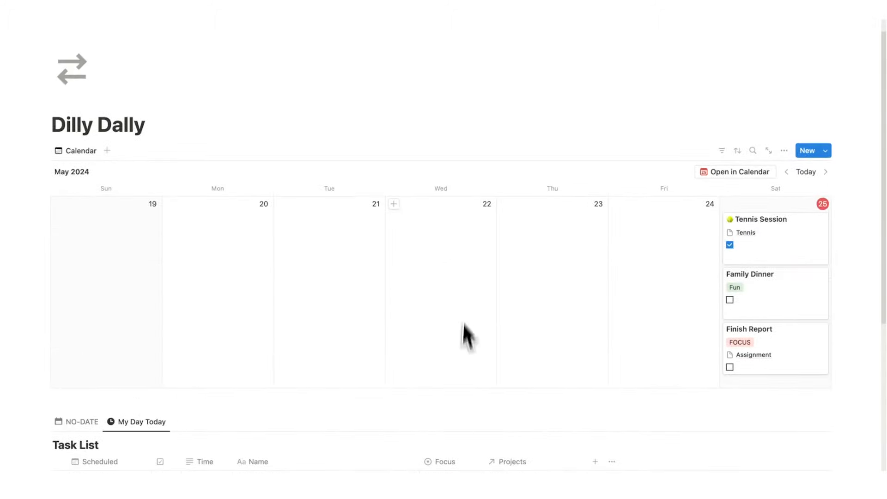
scroll(492, 289, "down", 3)
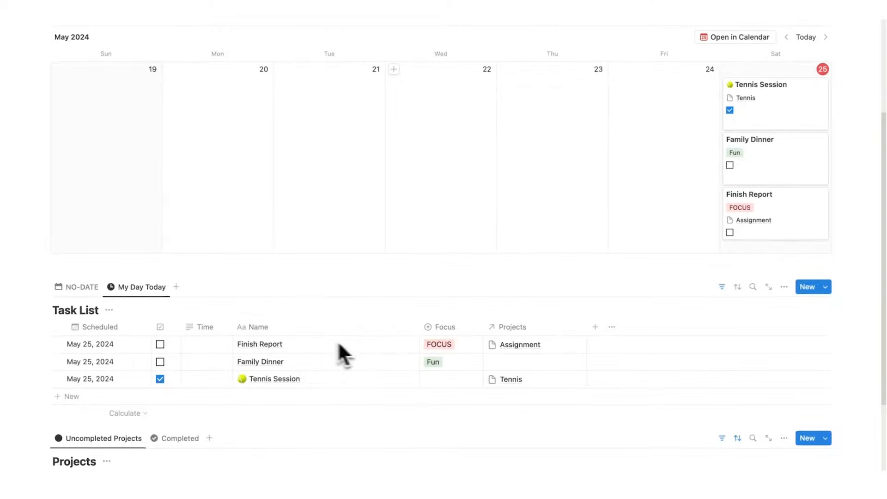
scroll(520, 338, "up", 3)
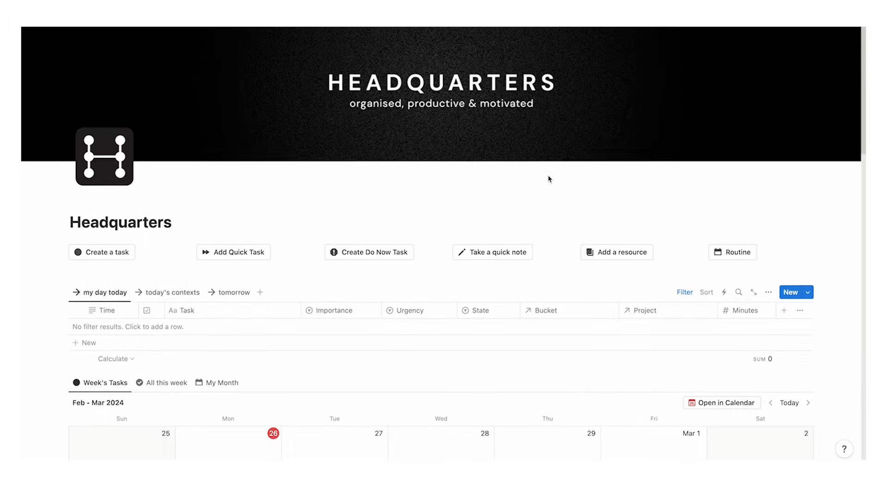
Link the Sales Report project to the Job bucket in its My Life Buckets property
scroll(549, 178, "down", 15)
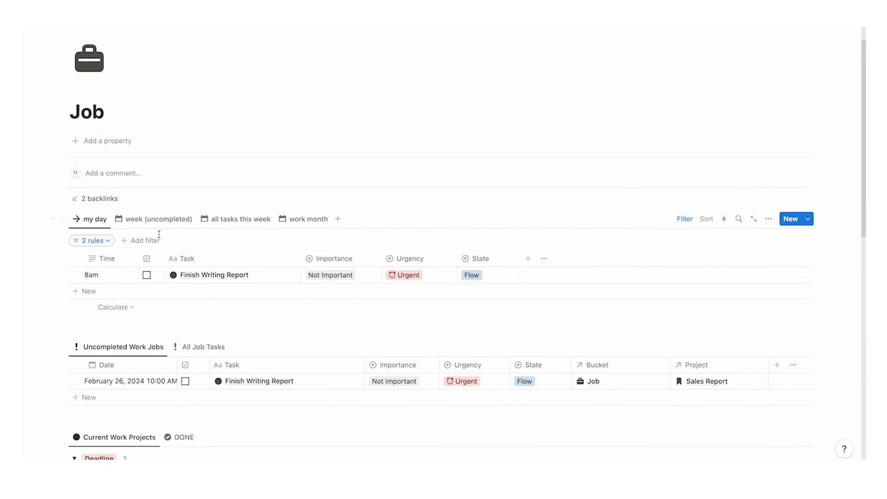
left_click(101, 243)
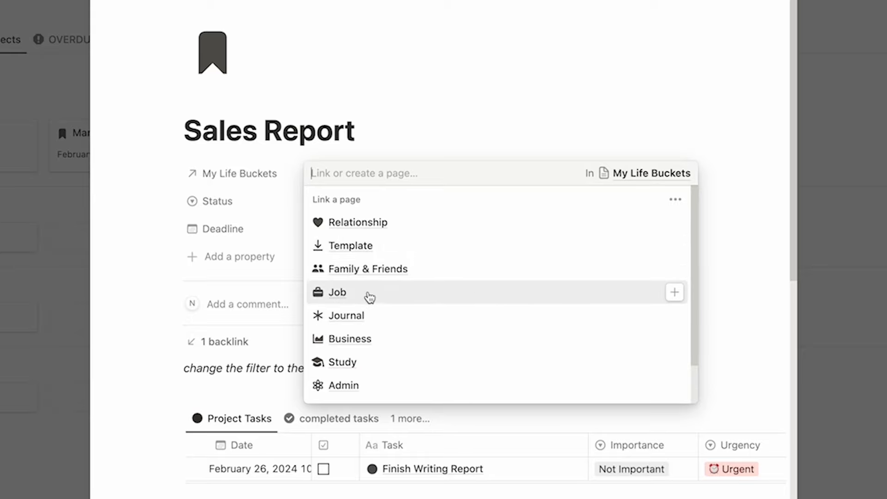
left_click(370, 297)
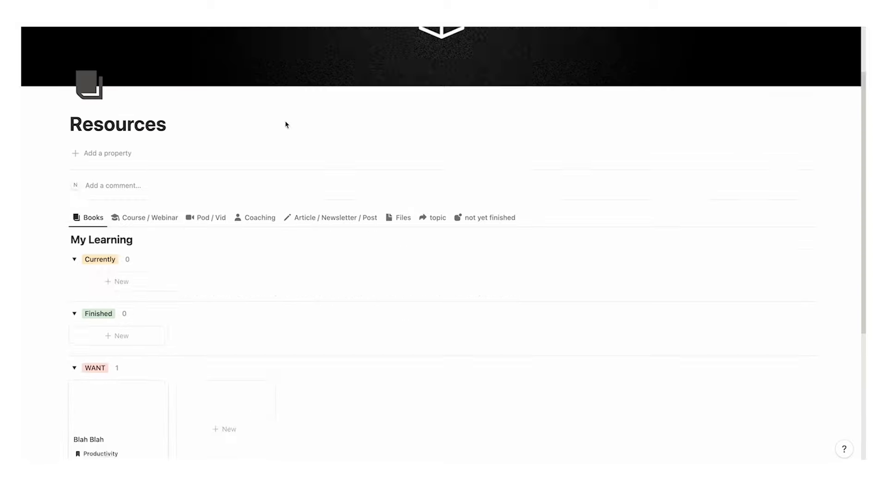
scroll(285, 123, "down", 5)
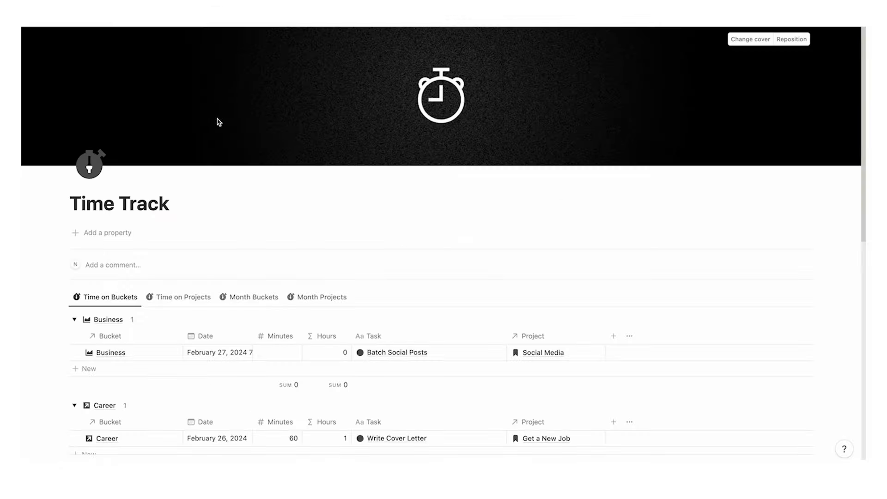
scroll(218, 118, "down", 4)
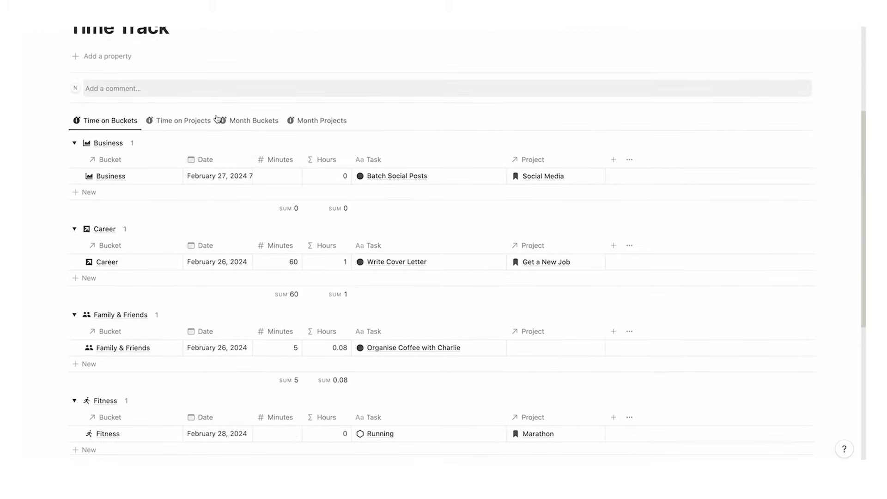
scroll(218, 119, "down", 1)
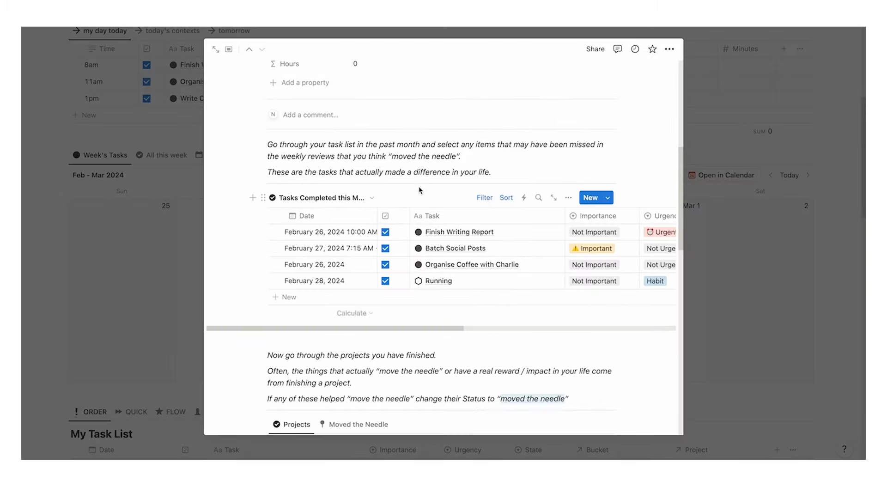
Set the status of the Sales Report project to Completed in the monthly review's project board
scroll(419, 190, "down", 7)
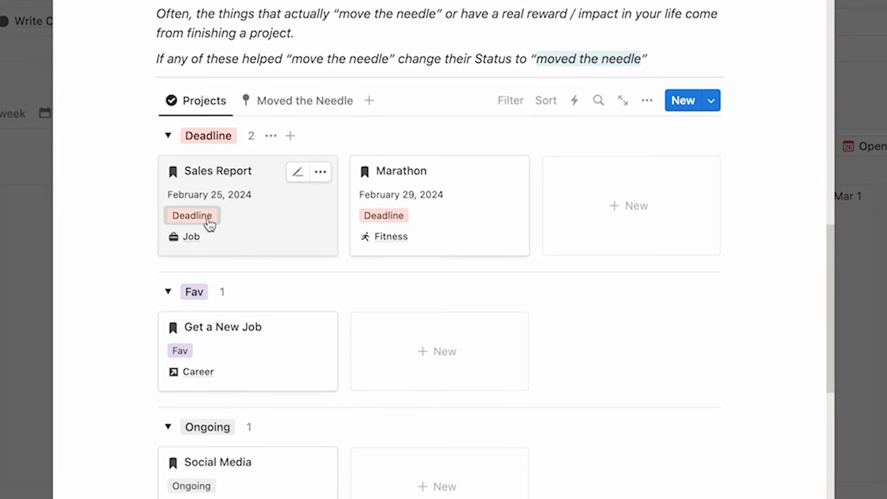
left_click(209, 224)
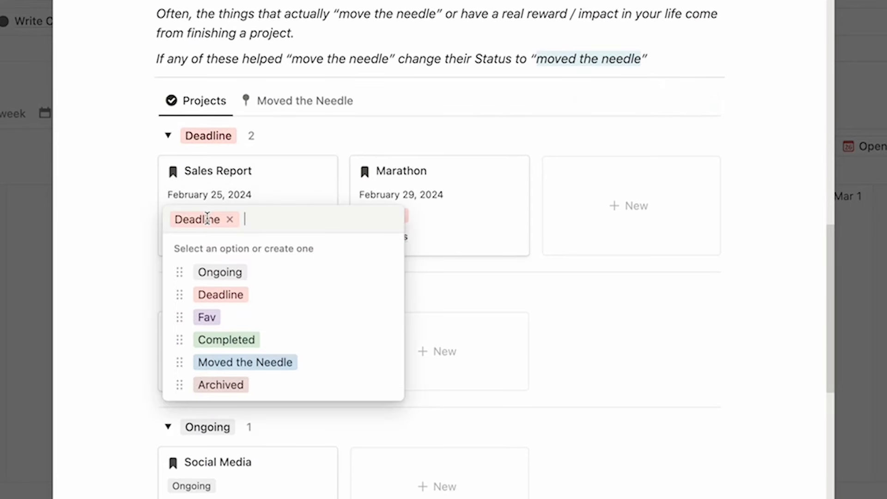
left_click(231, 338)
key("Escape")
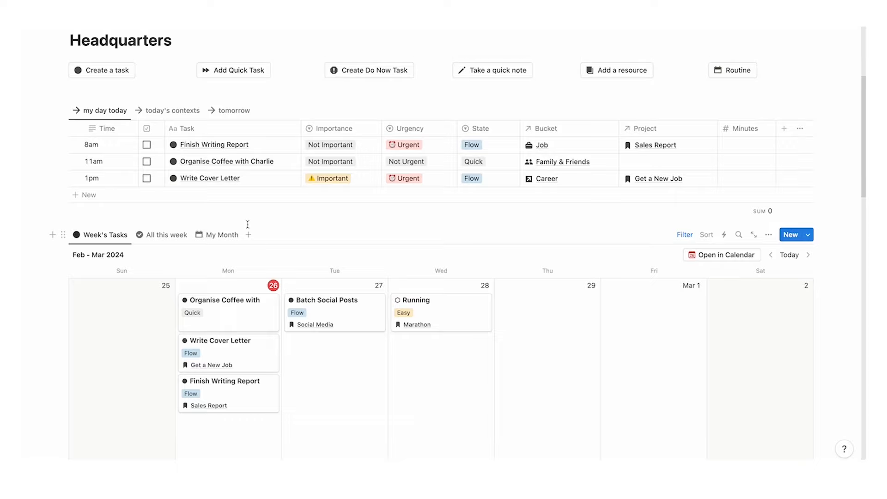
Set the Focus of the Tennis Session task on May 25 to Fun
scroll(248, 224, "down", 3)
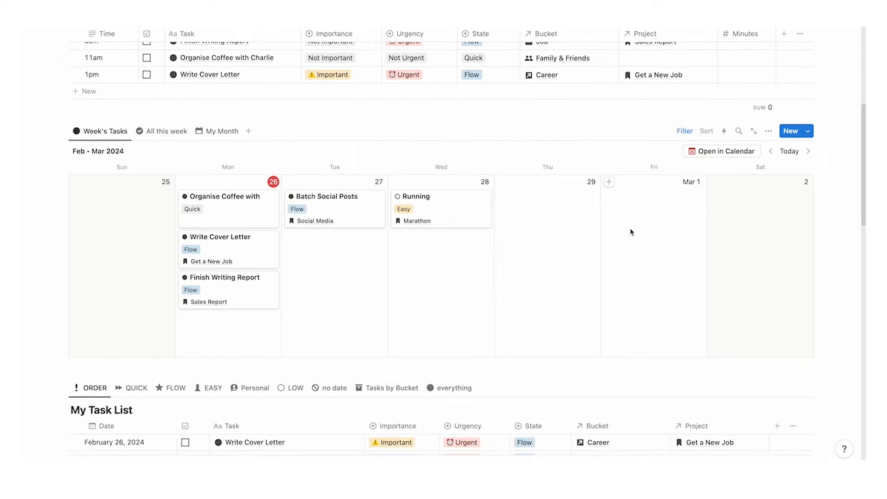
left_click(713, 155)
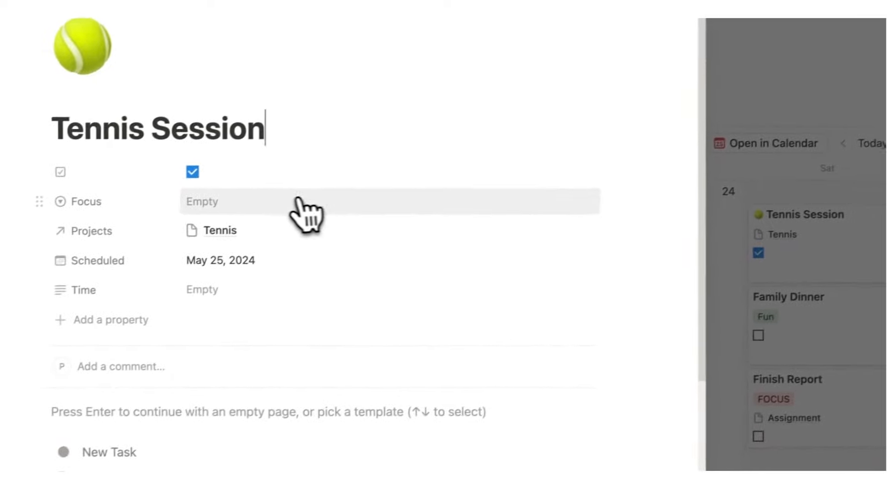
left_click(298, 206)
left_click(286, 297)
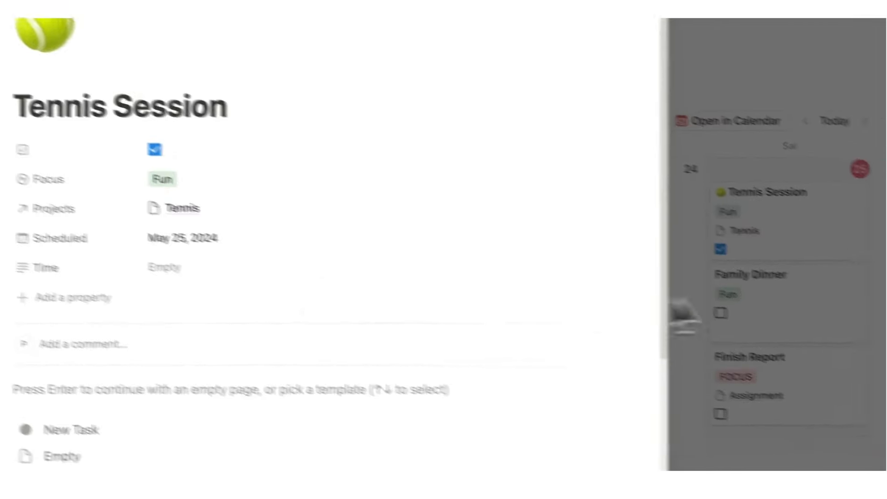
Close the Tennis Session page and move the Family Dinner task to Friday, May 24 on the calendar
left_click(683, 317)
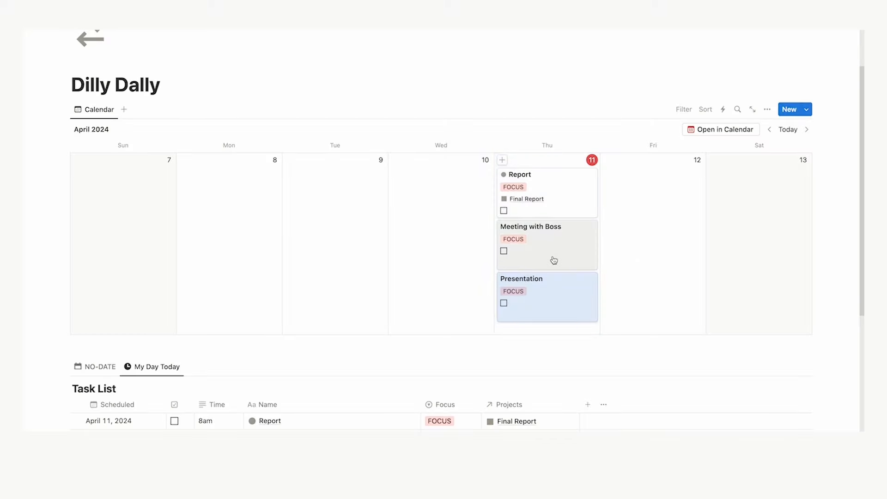
mouse_move(553, 259)
left_mouse_down()
mouse_move(558, 269)
mouse_move(554, 233)
mouse_move(556, 245)
left_mouse_up()
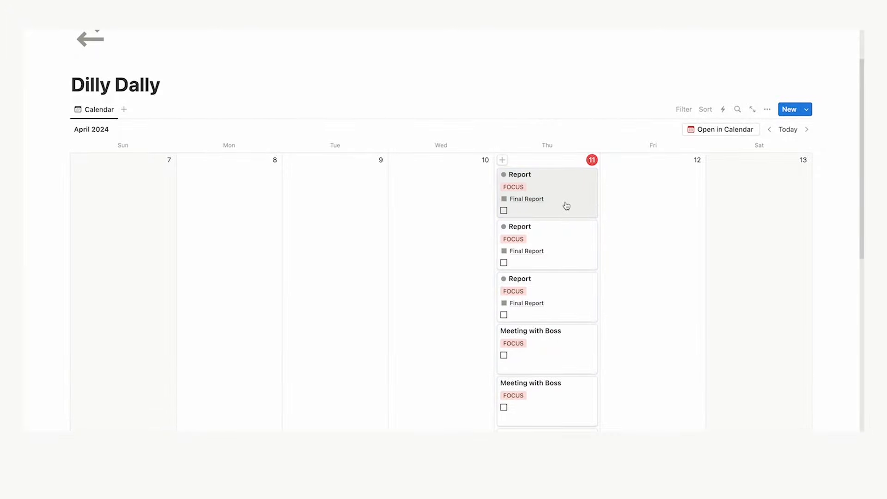
scroll(570, 333, "down", 1)
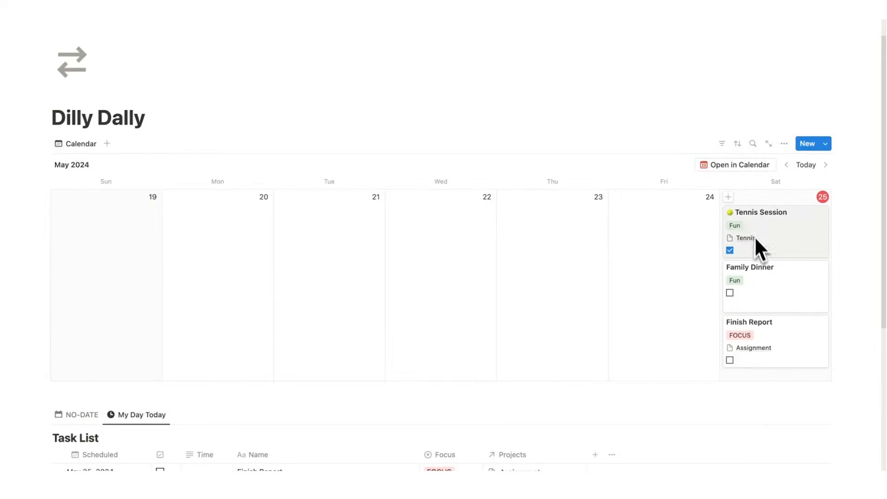
scroll(760, 305, "down", 5)
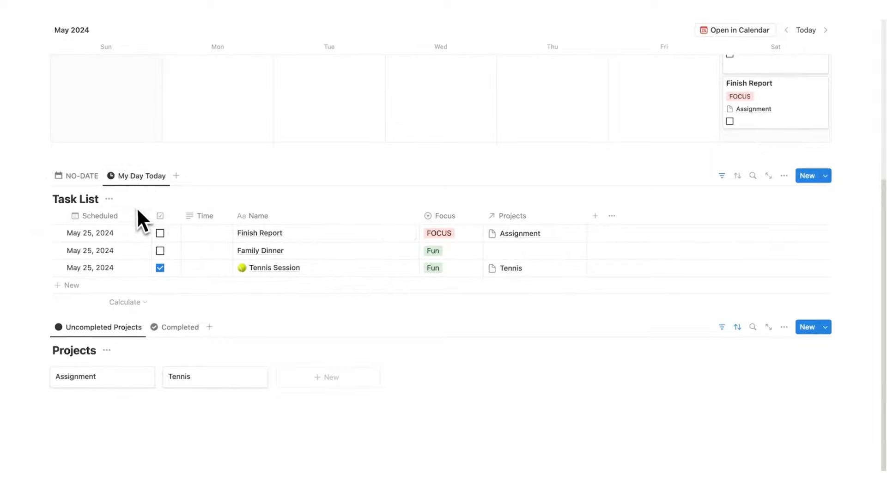
scroll(137, 207, "up", 3)
left_click_drag(757, 194, 684, 210)
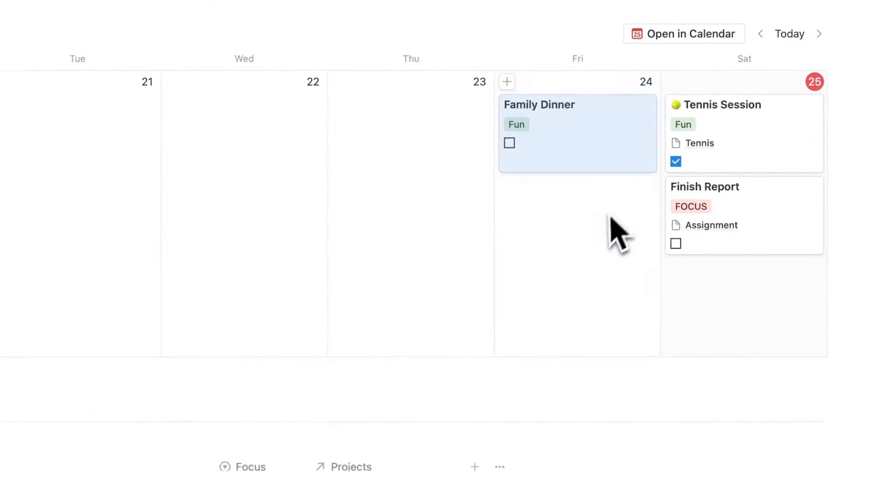
Reorder the My Day Today task list so that Tennis Session sits above Finish Report
scroll(480, 253, "down", 4)
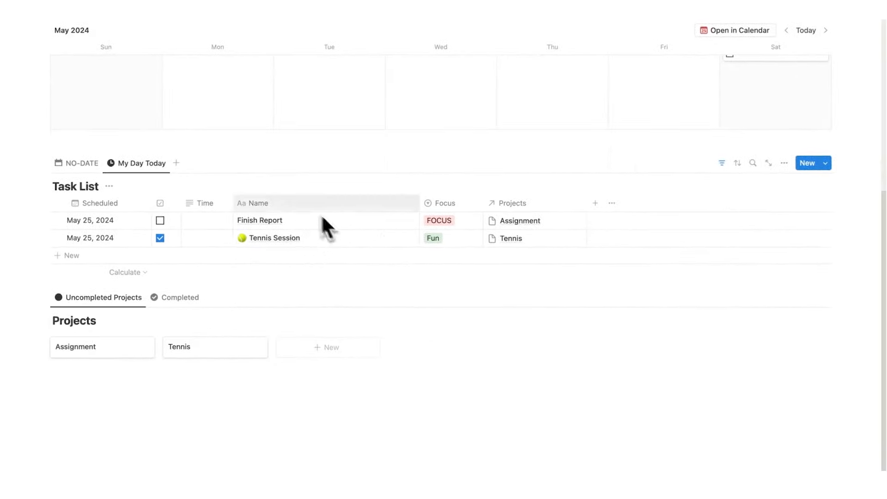
scroll(742, 293, "up", 5)
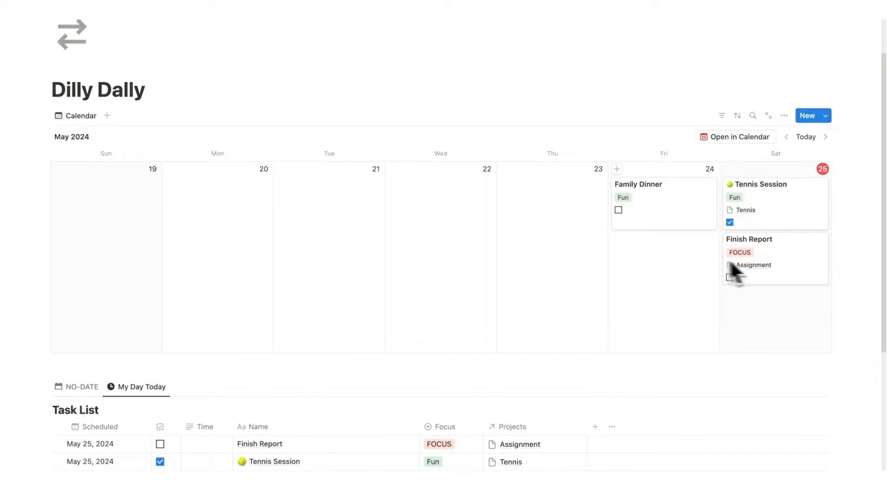
scroll(730, 261, "down", 5)
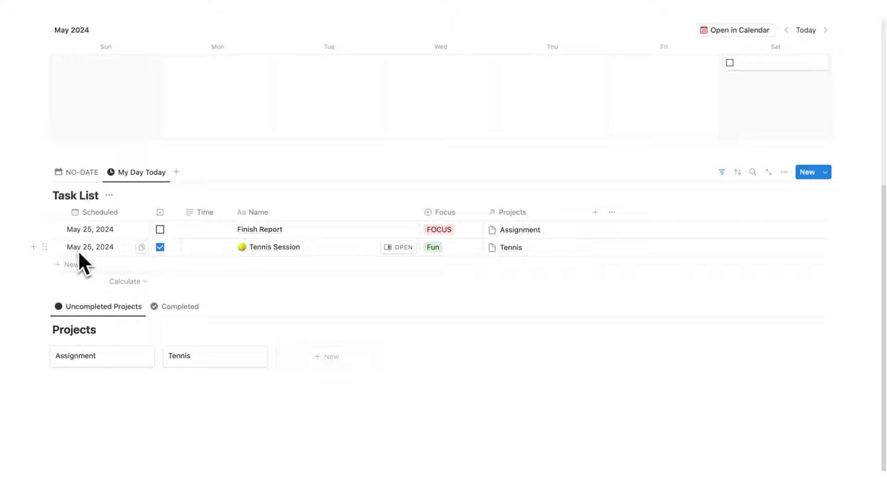
left_click_drag(44, 246, 46, 226)
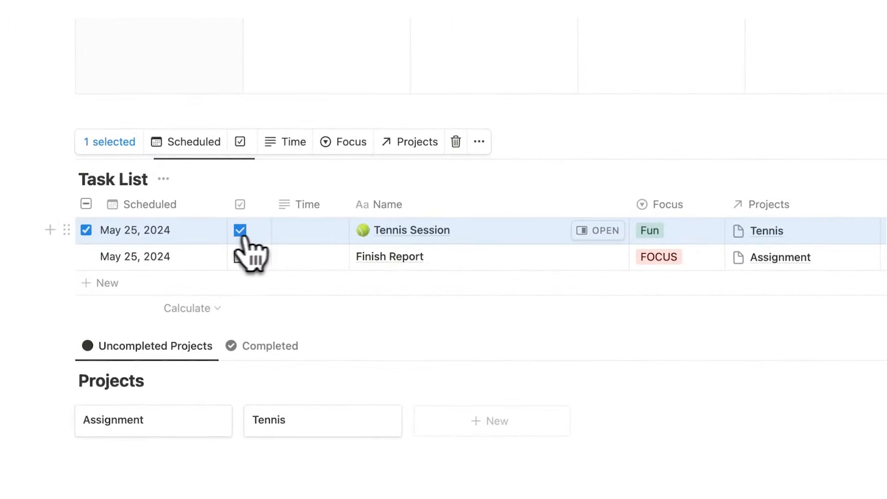
Set the Time of Tennis Session to 10am and of Finish Report to 1pm in the My Day Today list
left_click(308, 235)
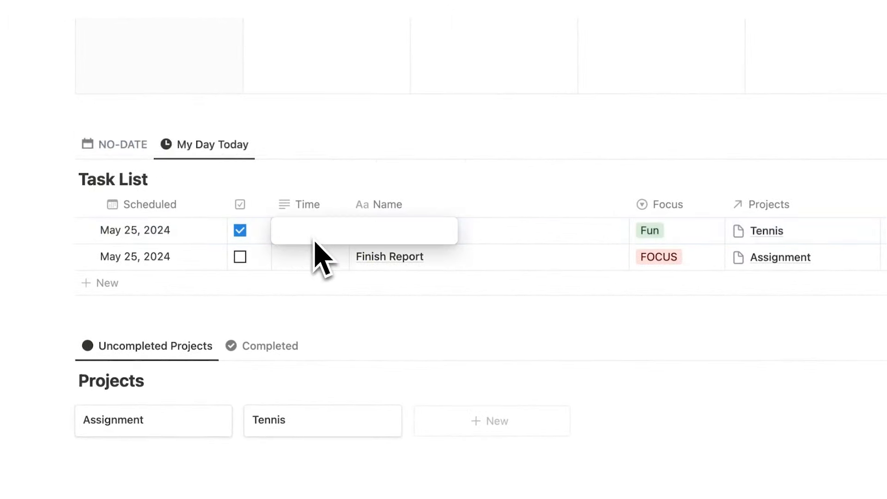
left_click(314, 249)
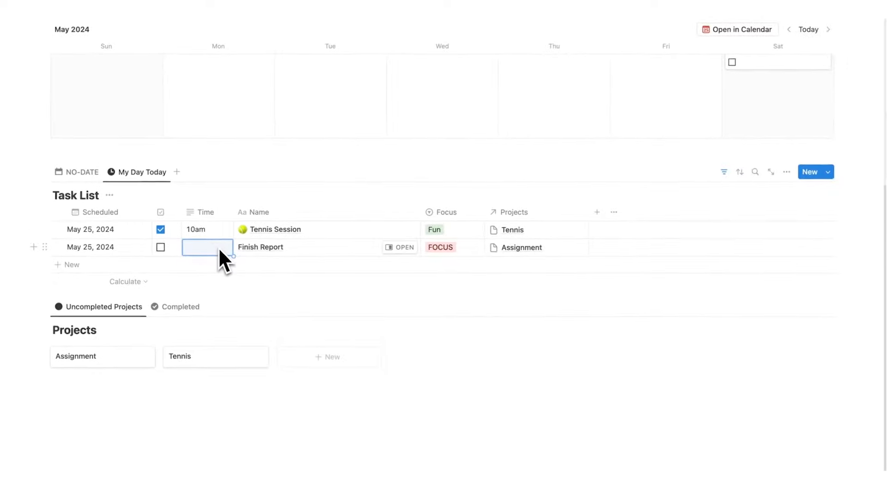
type("1pm")
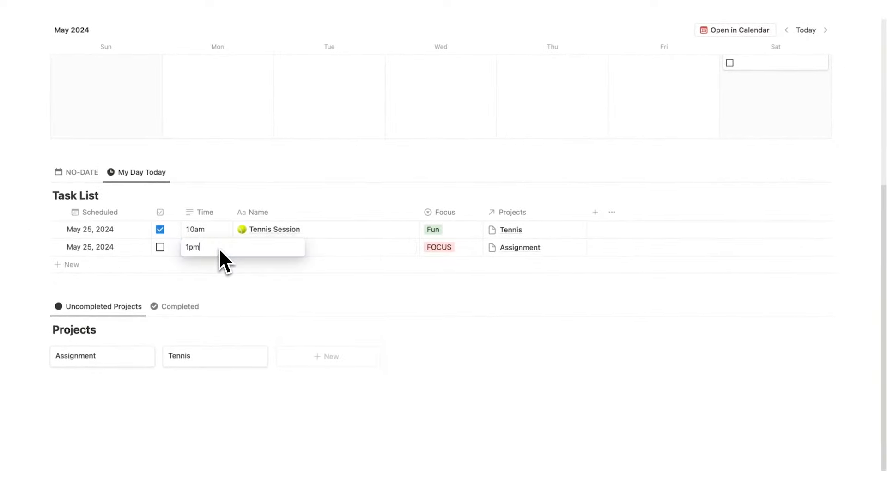
key("Return")
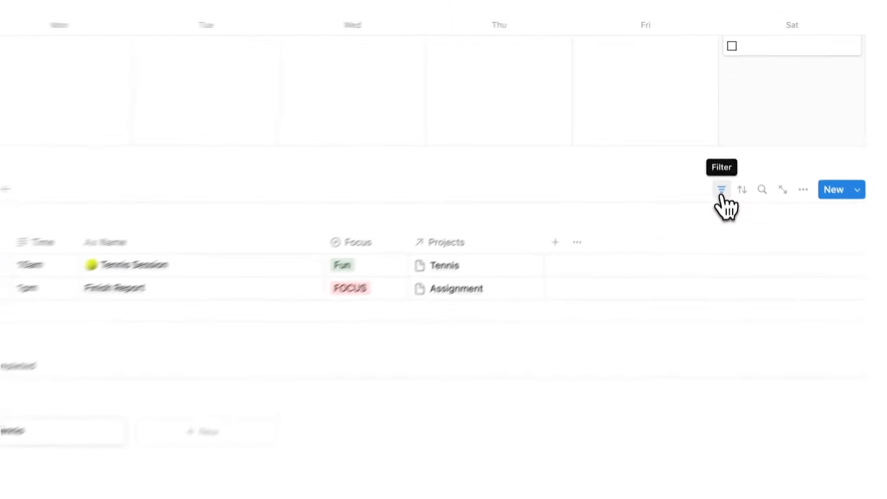
left_click(722, 173)
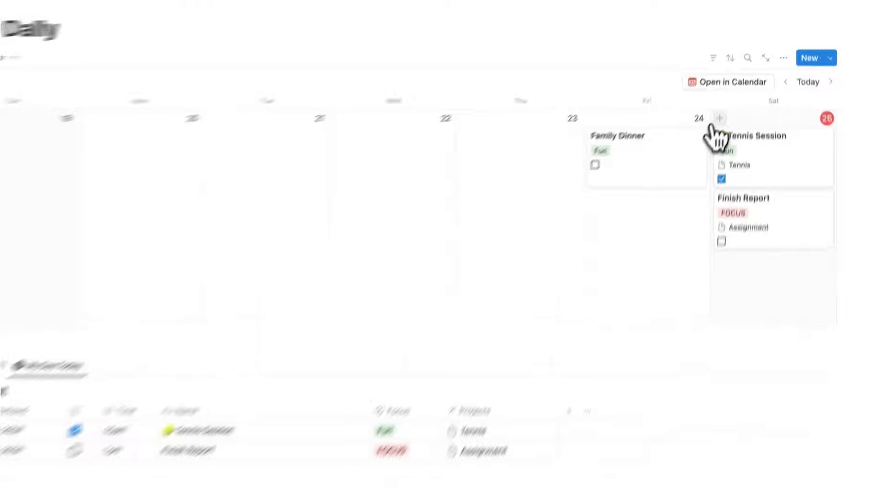
Add a task named Novel Writing with a pencil icon on May 25 and set its Focus to Fun
left_click(718, 119)
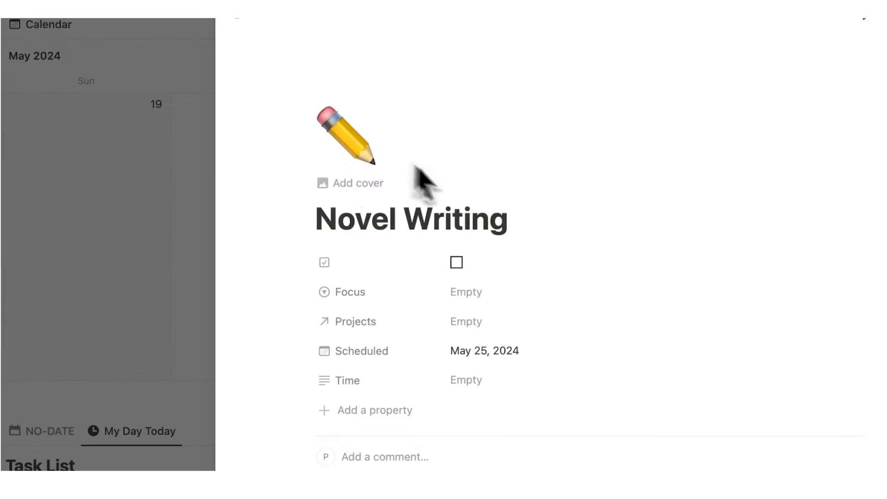
scroll(462, 203, "down", 1)
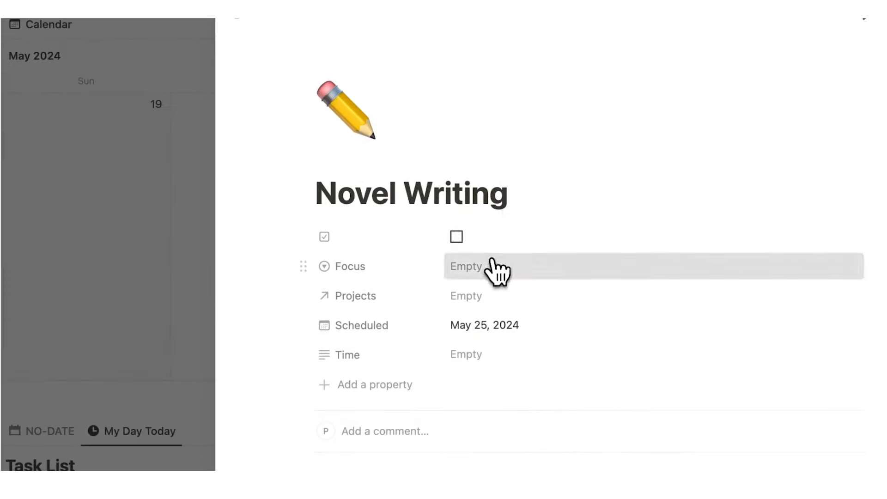
left_click(488, 266)
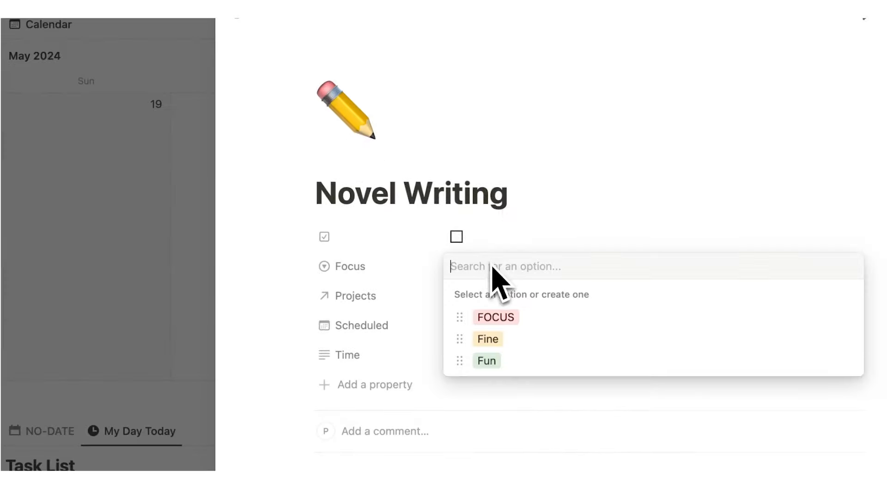
left_click(503, 361)
Create a new project named Novel, link it to the Novel Writing task, and return to the calendar
left_click(406, 233)
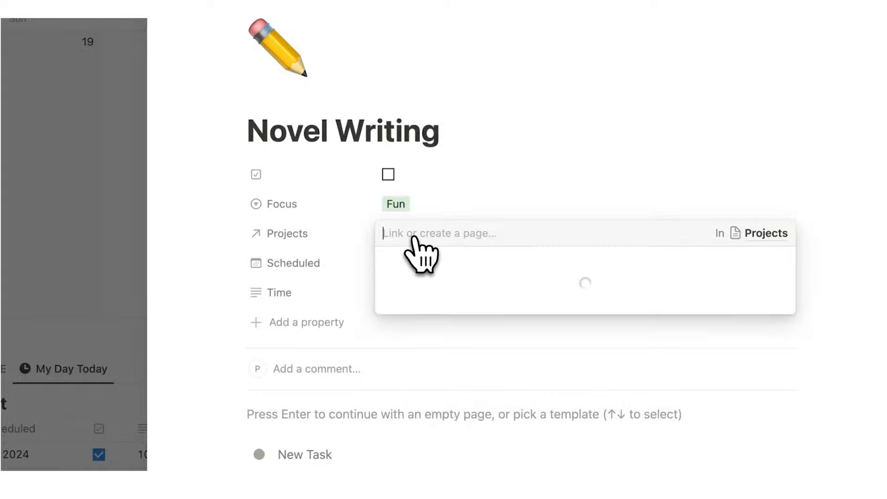
type("Novel")
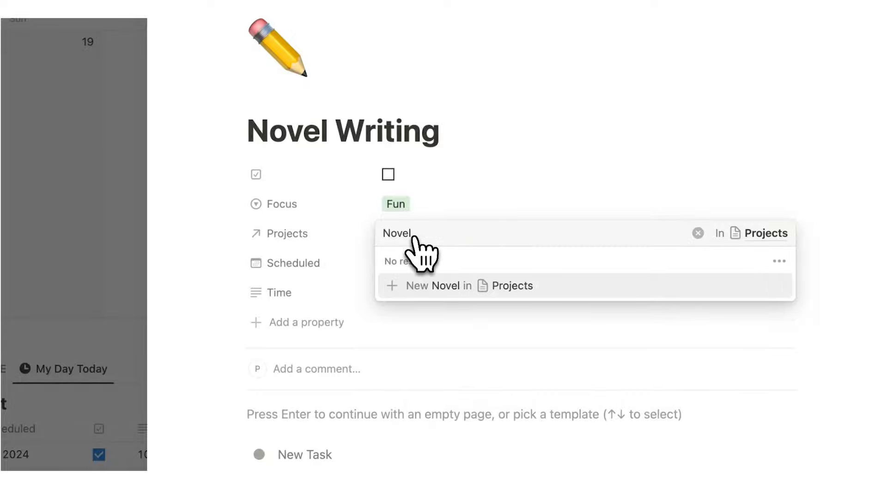
left_click(431, 282)
left_click(289, 236)
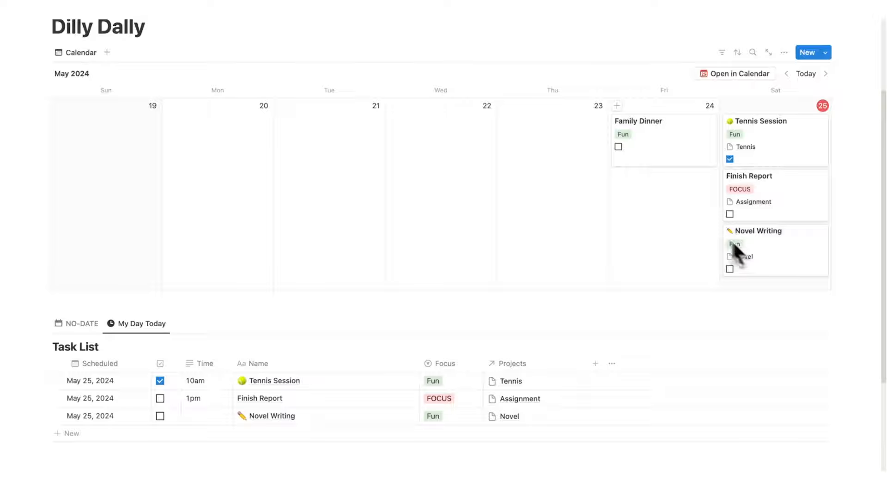
Set the Time of the Novel Writing task to 6pm in the My Day Today list
scroll(570, 192, "down", 3)
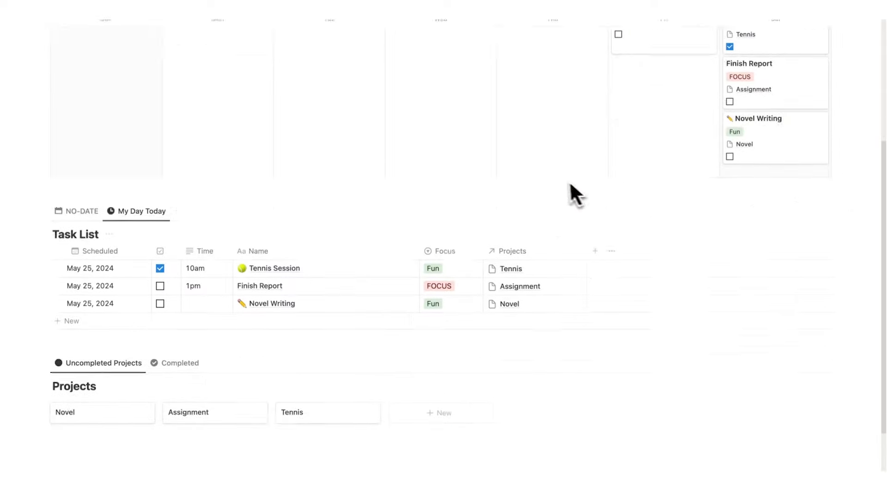
left_click(220, 279)
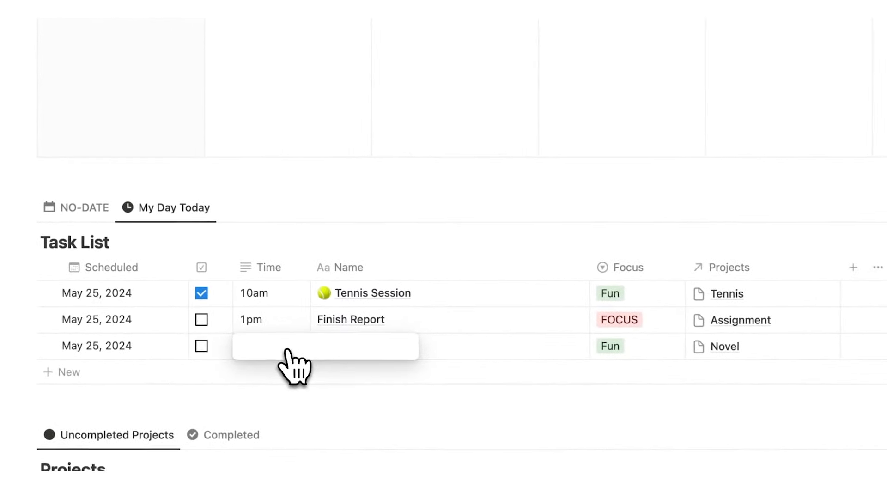
type("6pm")
key("Return")
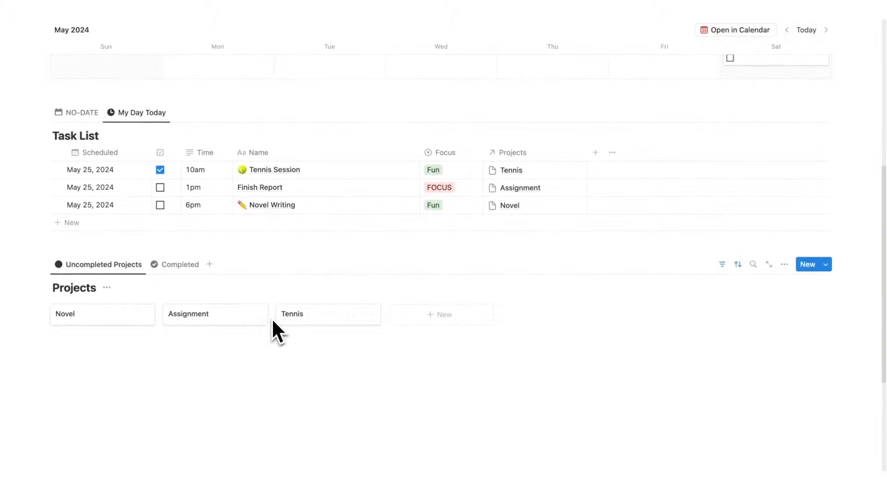
Open the Tennis project from the uncompleted projects and apply the New Project template to it
scroll(524, 249, "up", 5)
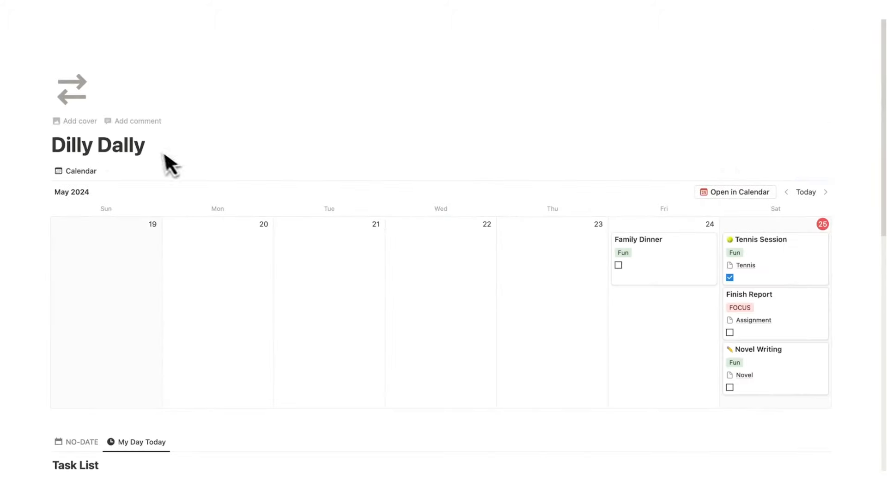
scroll(362, 174, "down", 10)
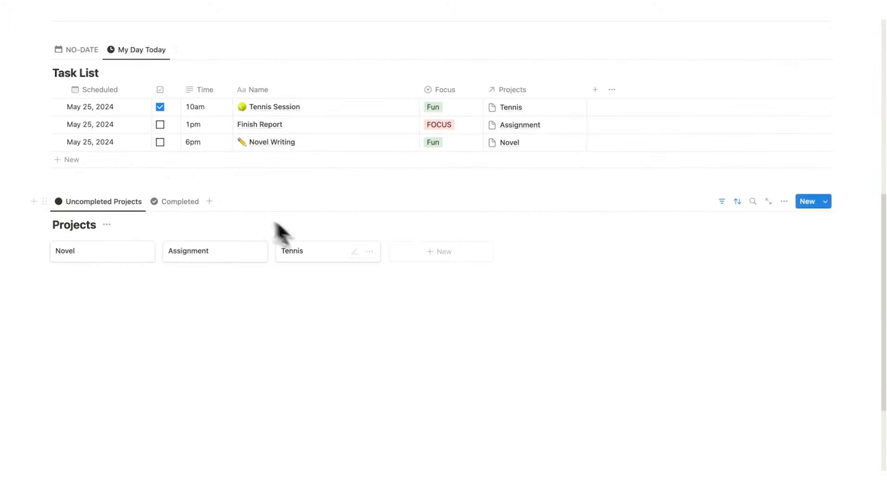
left_click(825, 201)
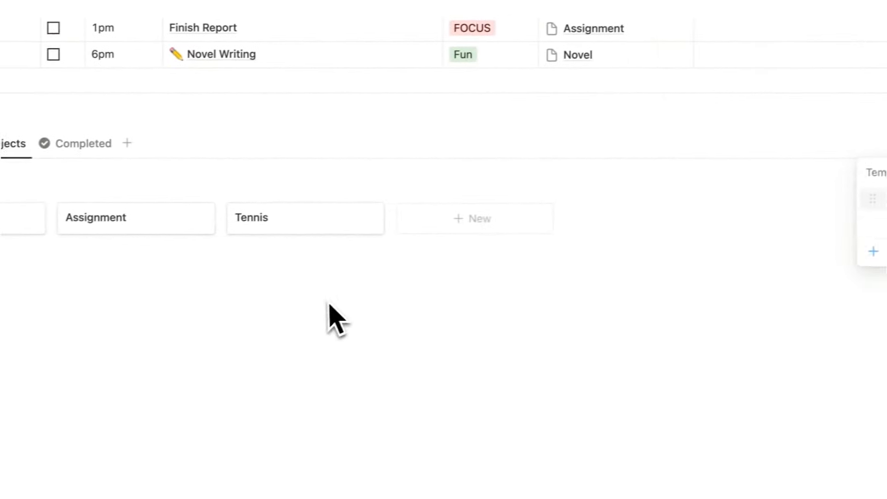
left_click(313, 231)
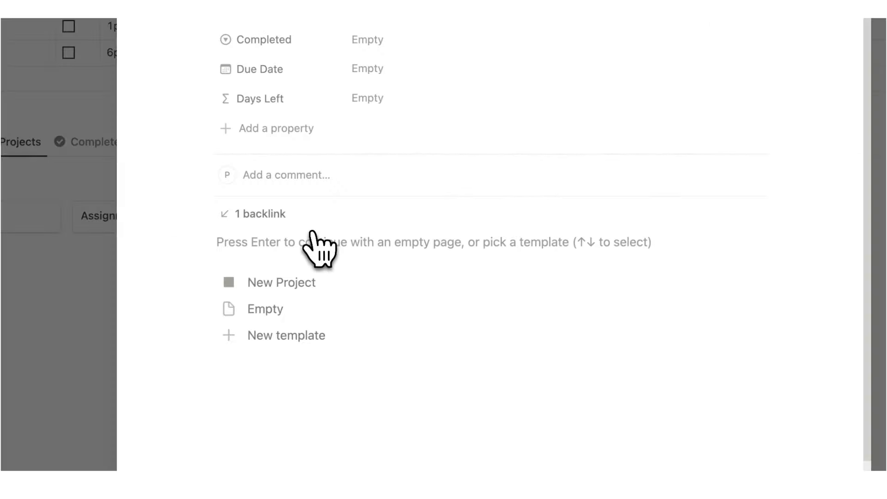
left_click(330, 282)
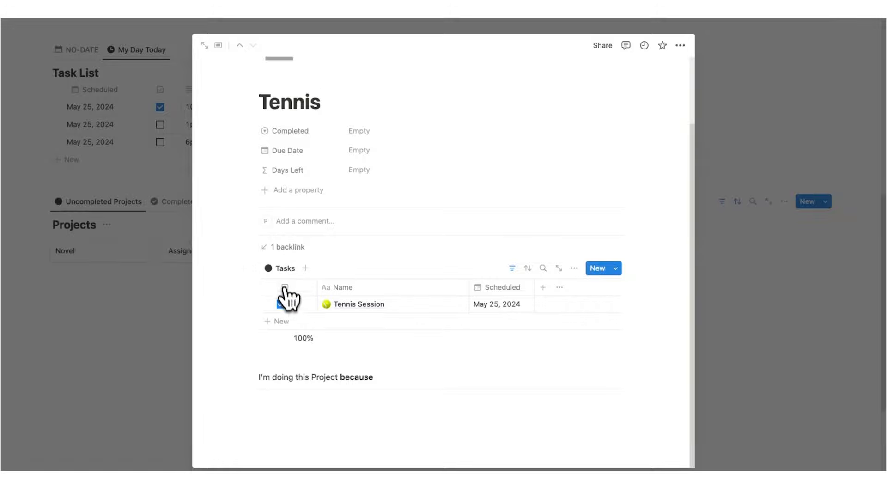
Change the checkbox column's calculation in the Tennis project's task table to Count all, and close the project page
left_click(302, 342)
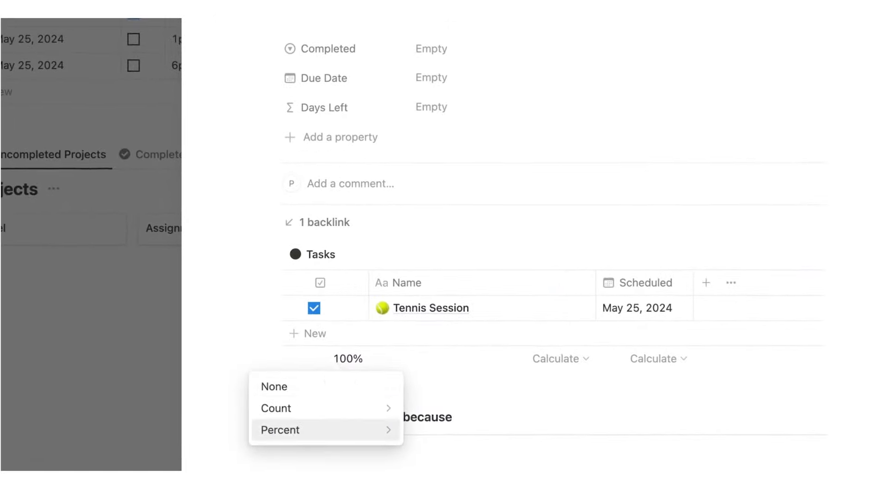
mouse_move(360, 409)
left_click(438, 388)
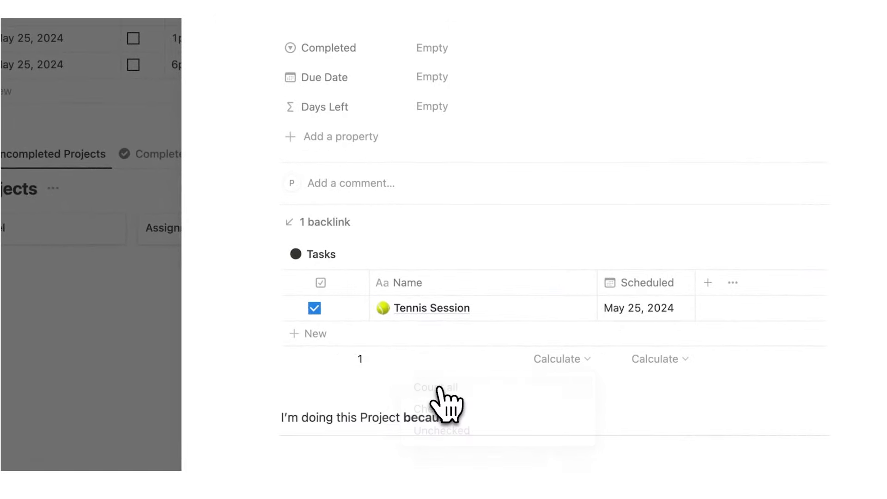
scroll(415, 264, "up", 2)
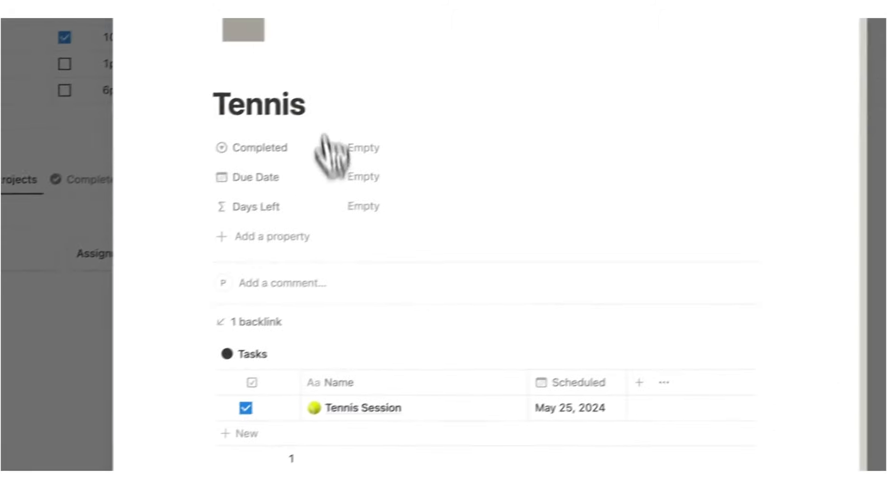
scroll(385, 222, "down", 2)
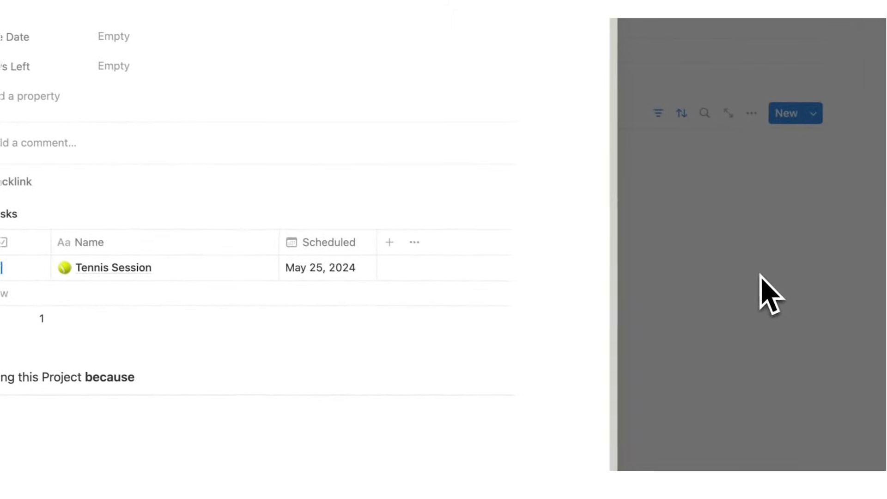
left_click(736, 287)
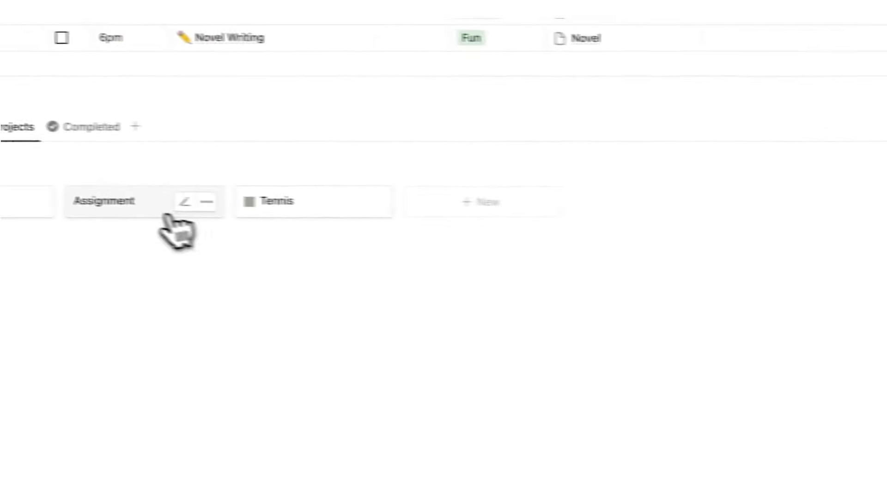
Apply the New Project template to the Assignment project and mark its Finish Report task as done
left_click(187, 227)
left_click(347, 271)
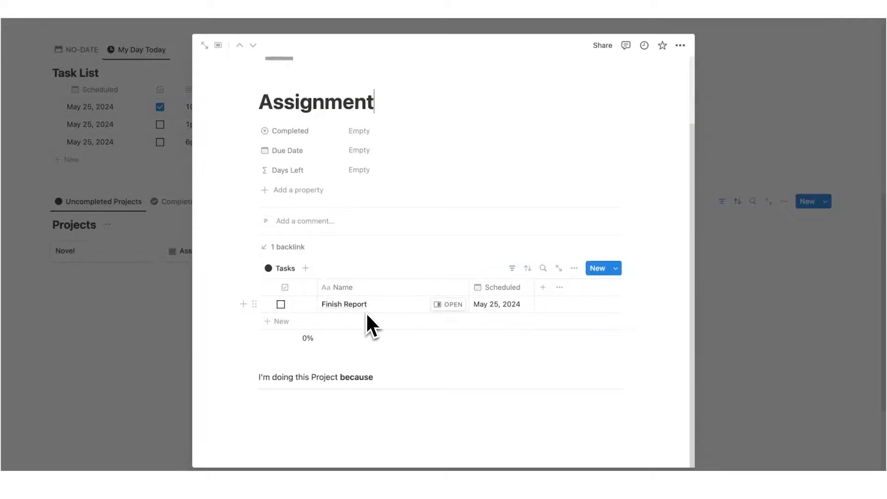
left_click(280, 304)
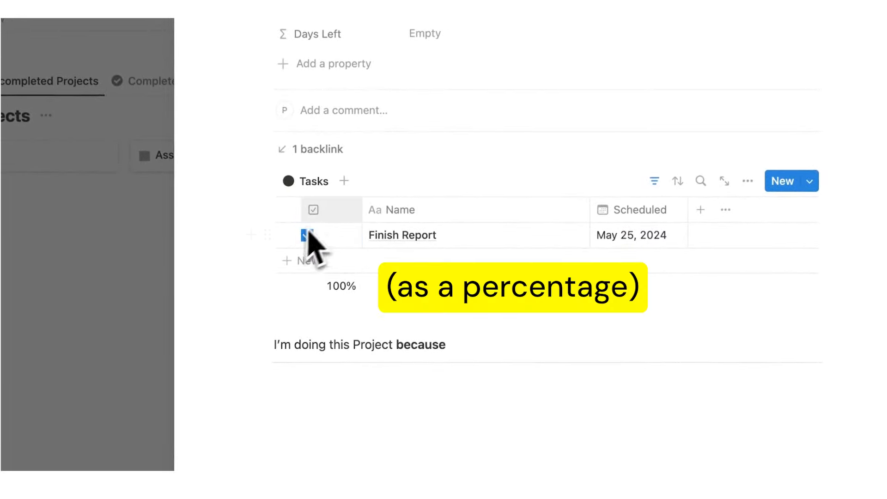
Review the Assignment project's task table and its "I'm doing this Project because" line
scroll(336, 226, "up", 3)
scroll(336, 226, "down", 3)
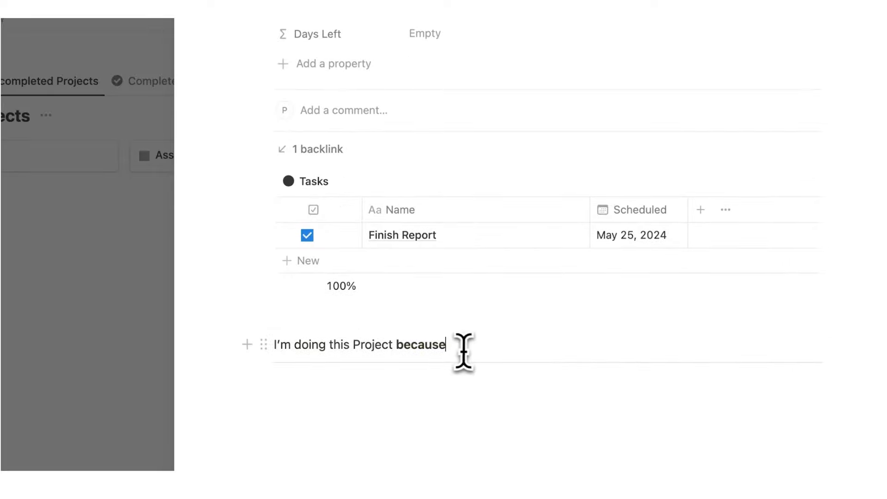
left_click_drag(461, 348, 276, 344)
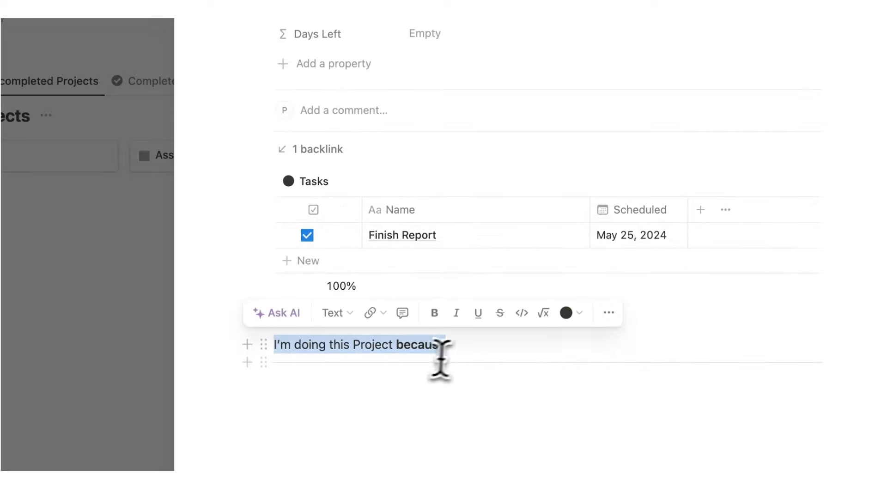
left_click(461, 348)
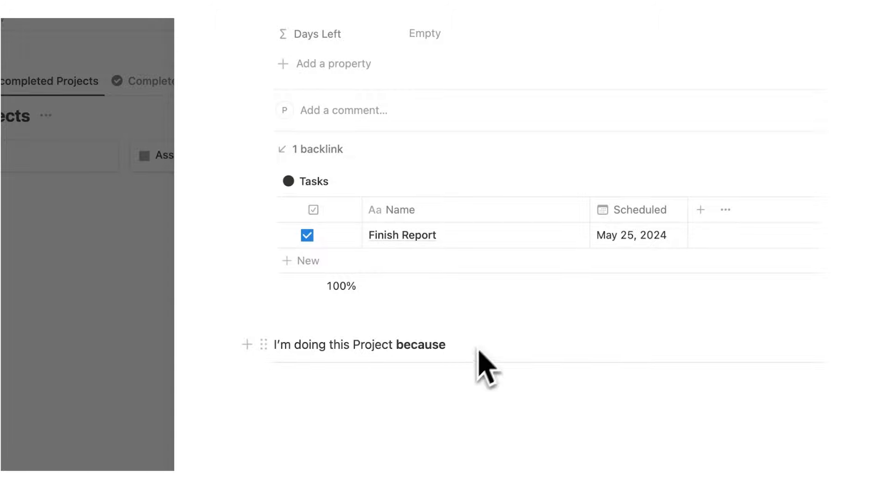
left_click(450, 375)
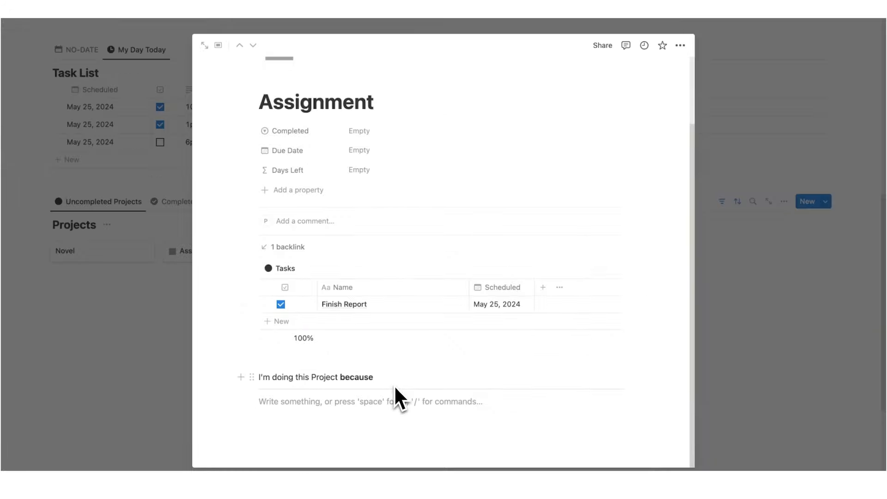
Review the titles and properties of the Assignment and Tennis projects, and close the project page
scroll(394, 384, "up", 2)
left_click_drag(383, 184, 251, 178)
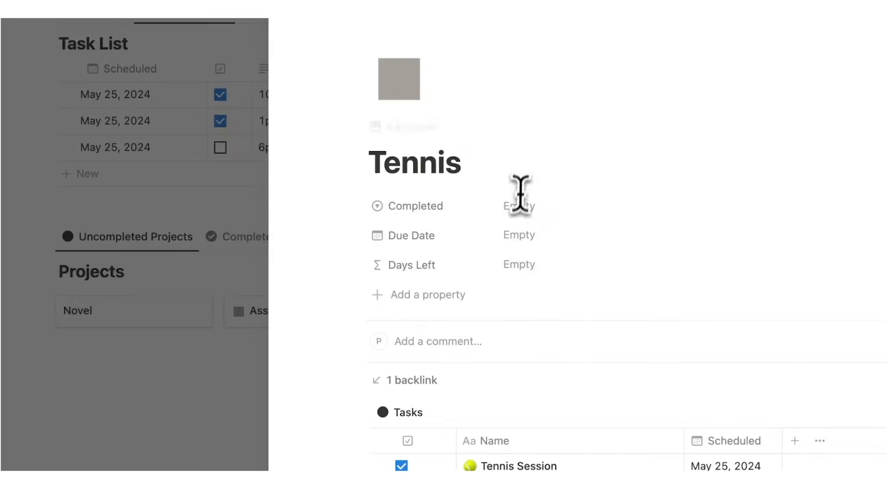
left_click_drag(517, 189, 310, 169)
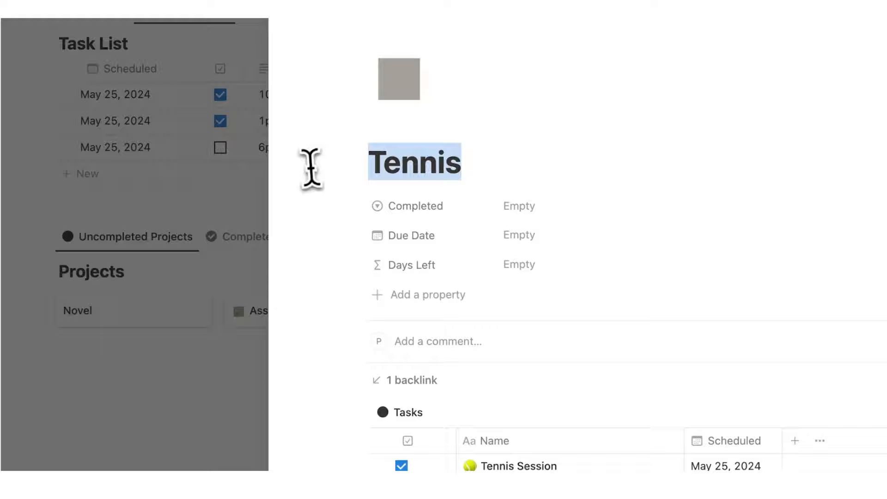
left_click(226, 353)
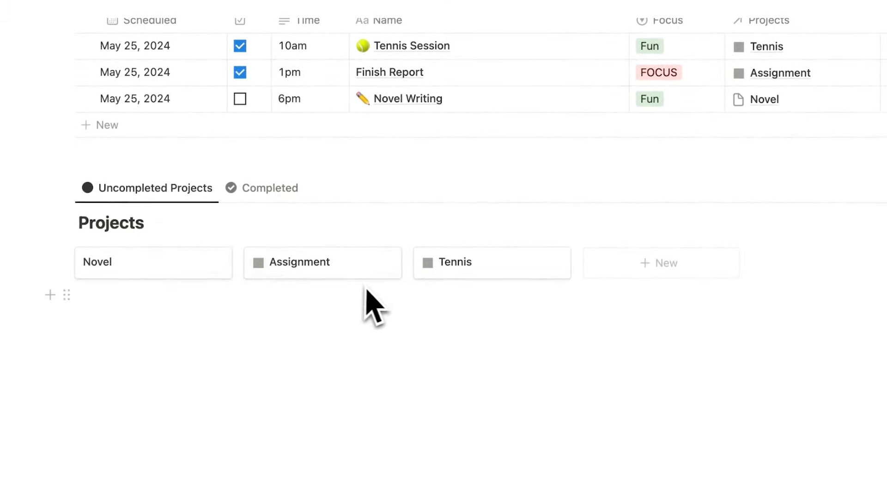
Open the Tennis project, review its task table and reason line, and close the page
left_click(443, 267)
scroll(525, 313, "down", 3)
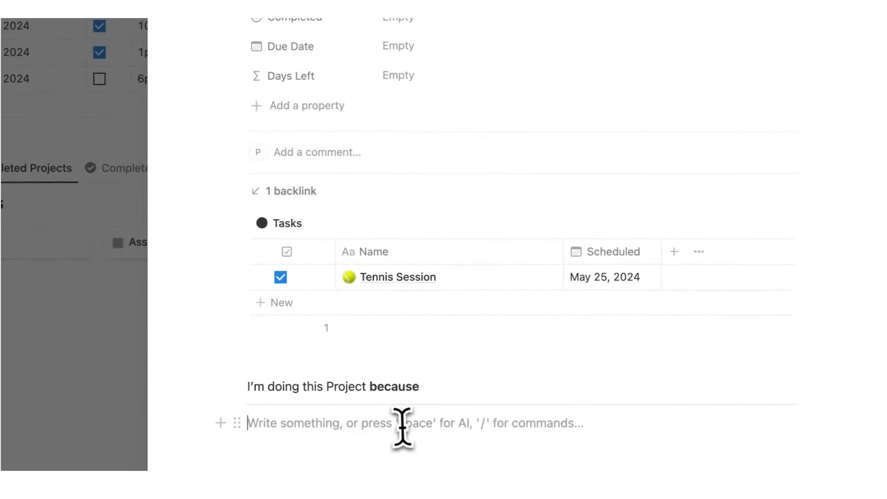
scroll(404, 406, "up", 3)
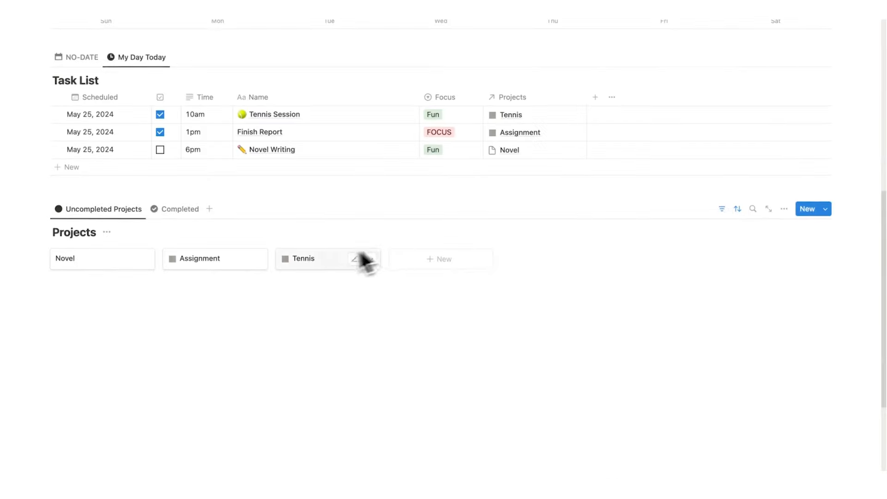
Review the May 2024 calendar and the My Day Today task list on the Dilly Dally page
scroll(369, 263, "up", 7)
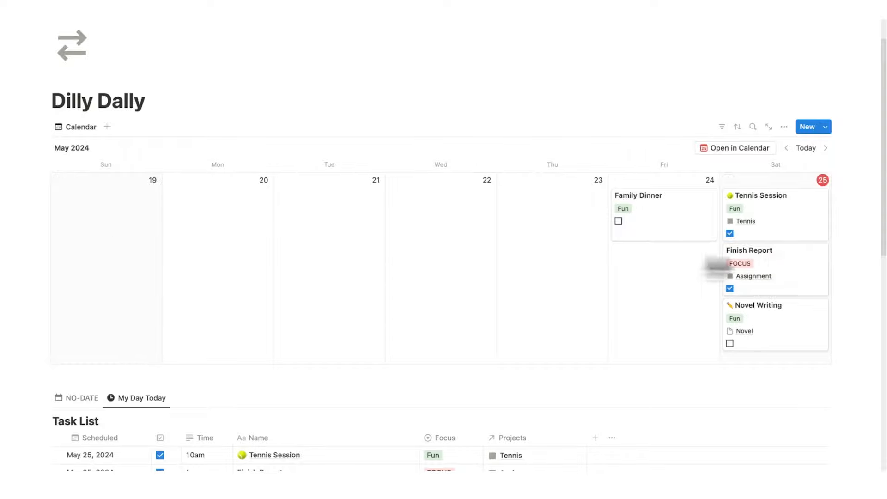
scroll(646, 236, "down", 3)
scroll(214, 298, "down", 3)
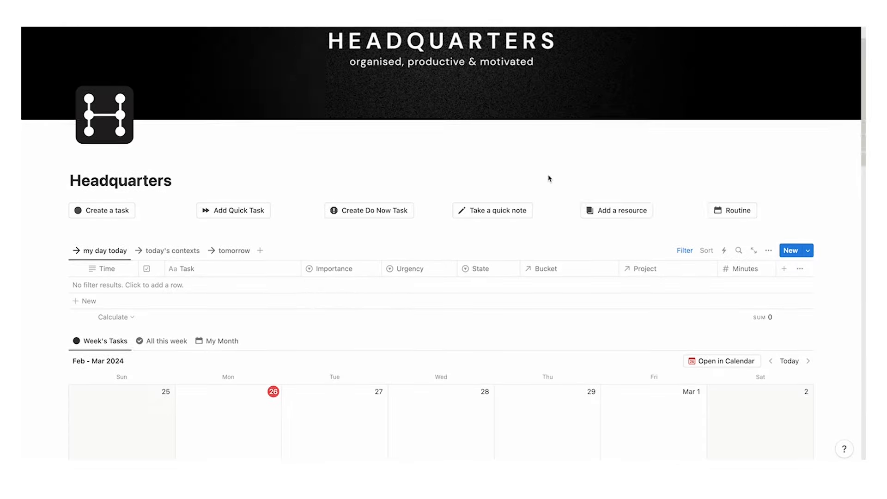
Look through the Headquarters dashboard, open the Job bucket, and read the weekly review questions
scroll(549, 178, "down", 15)
scroll(324, 178, "up", 8)
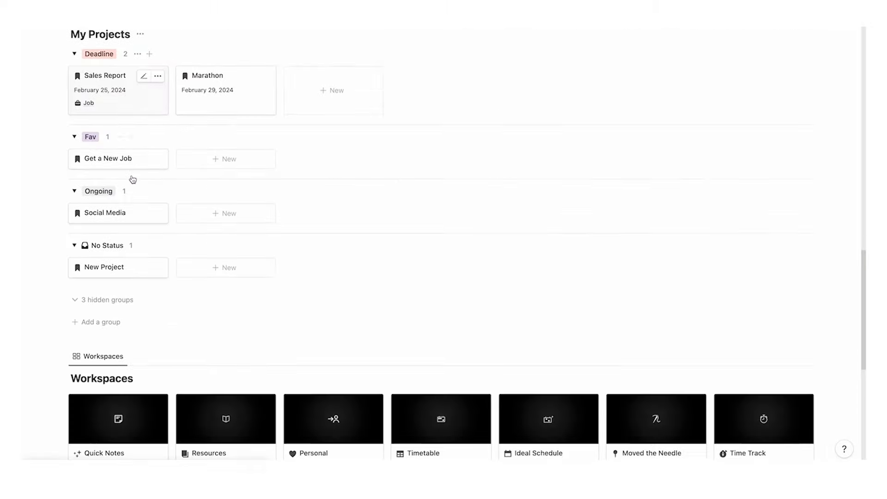
scroll(180, 123, "down", 6)
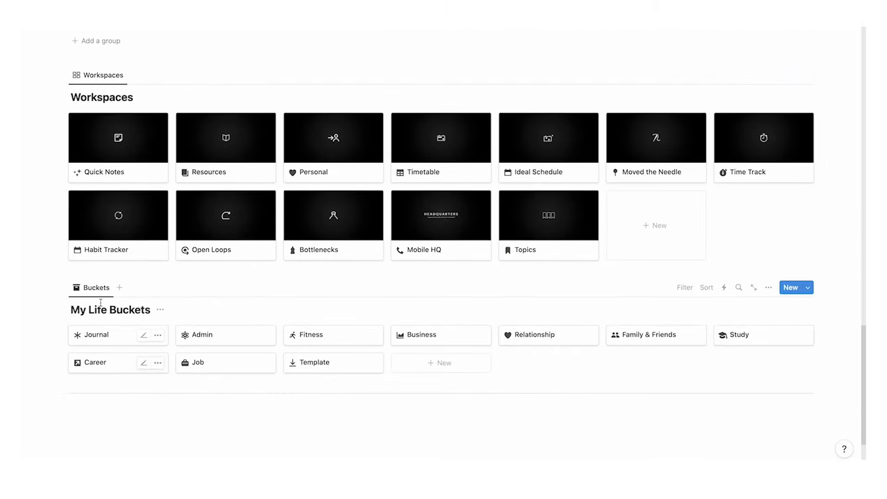
left_click(190, 365)
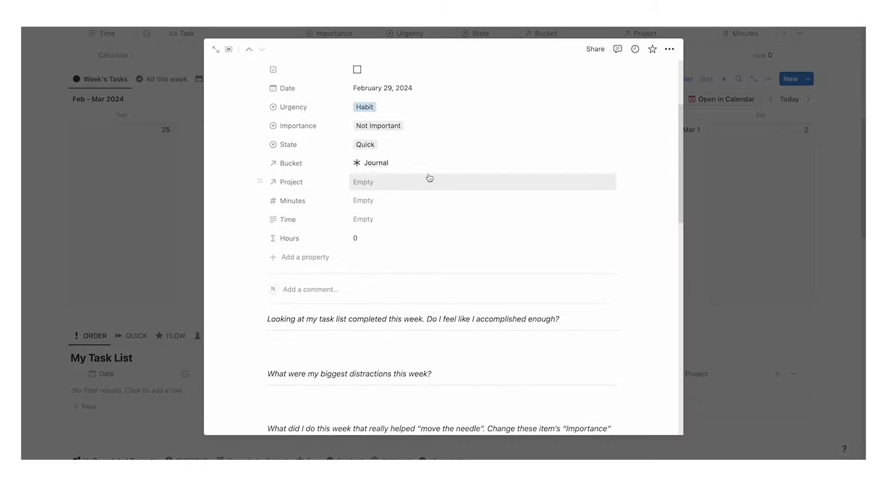
scroll(430, 171, "down", 5)
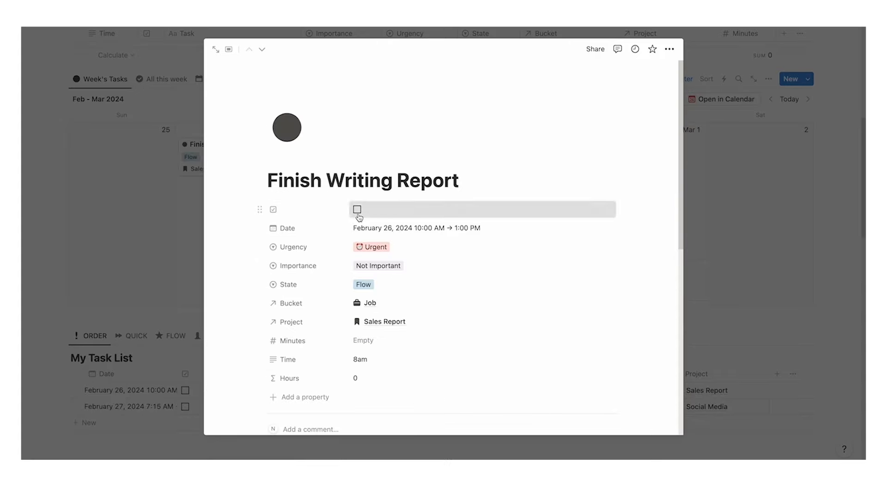
Mark the Finish Writing Report task as done and close its page
left_click(355, 209)
left_click(200, 199)
left_click(344, 172)
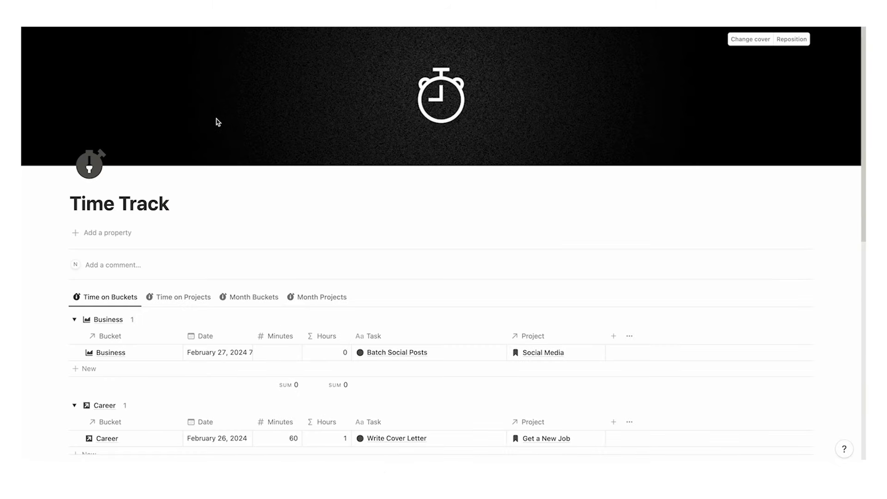
Examine the time logged per bucket on the Time Track page
scroll(218, 119, "down", 6)
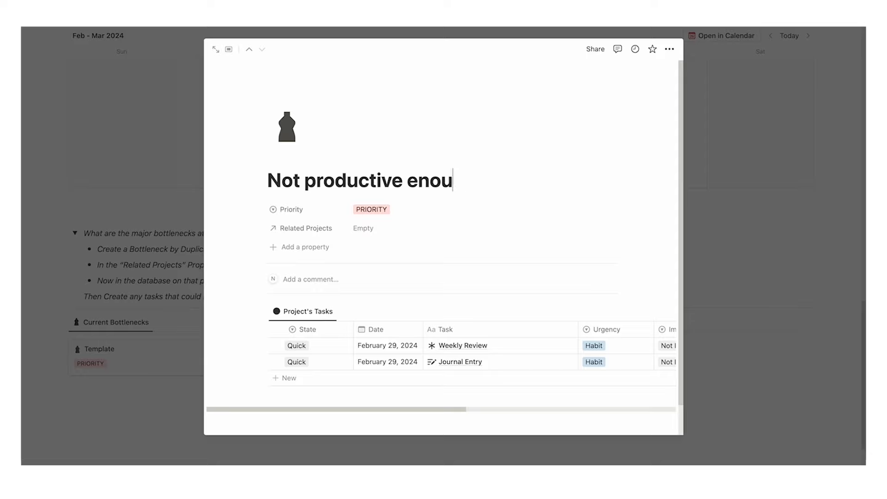
Complete the bottleneck's title as "Not productive enough"
type("gh")
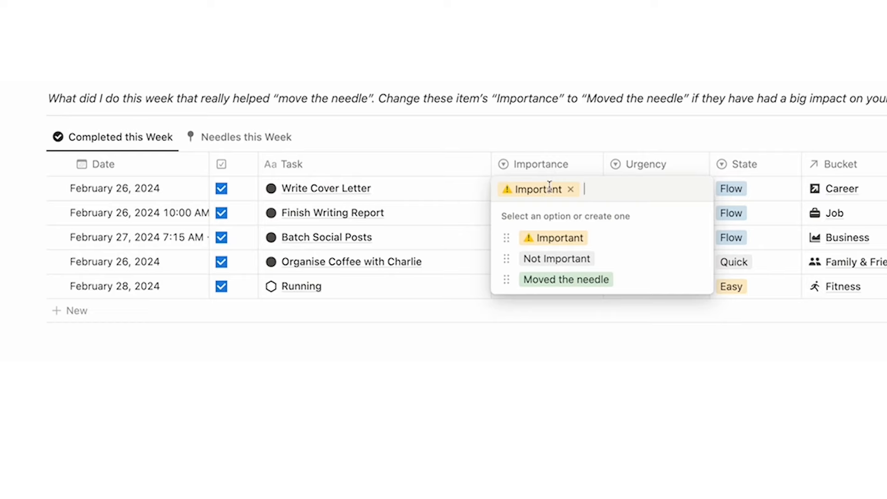
Set the Importance of the Write Cover Letter task to Moved the needle
left_click(622, 293)
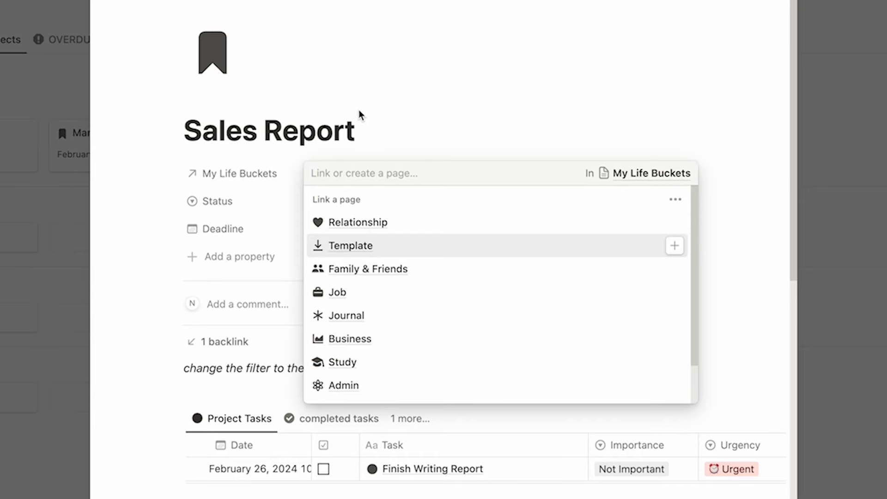
Link the Sales Report project to the Job page in My Life Buckets
left_click(385, 297)
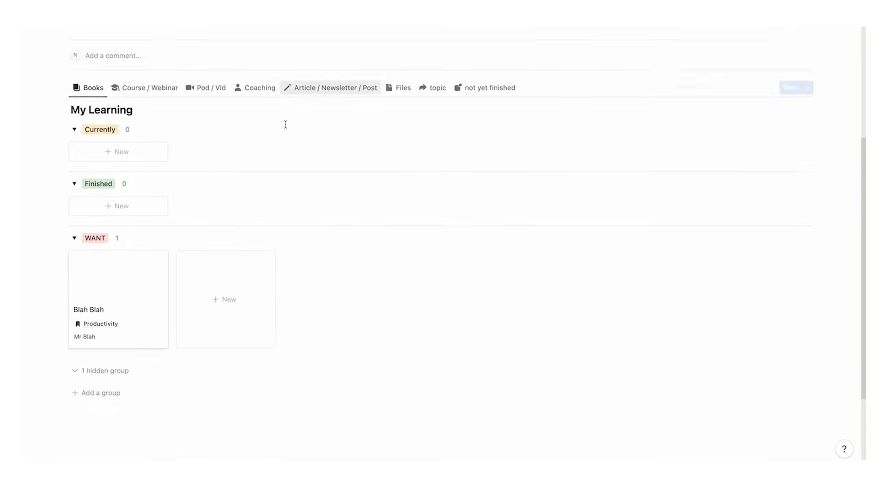
Examine the WANT group of the Books view in My Learning
scroll(283, 123, "down", 3)
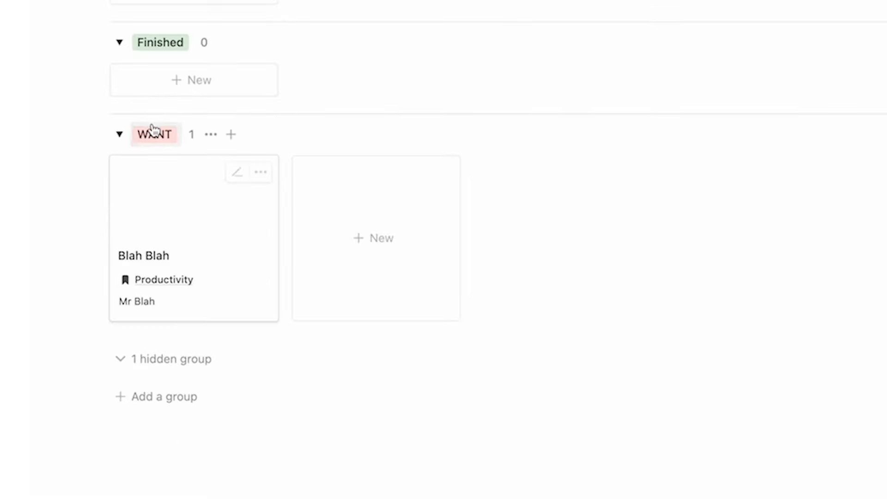